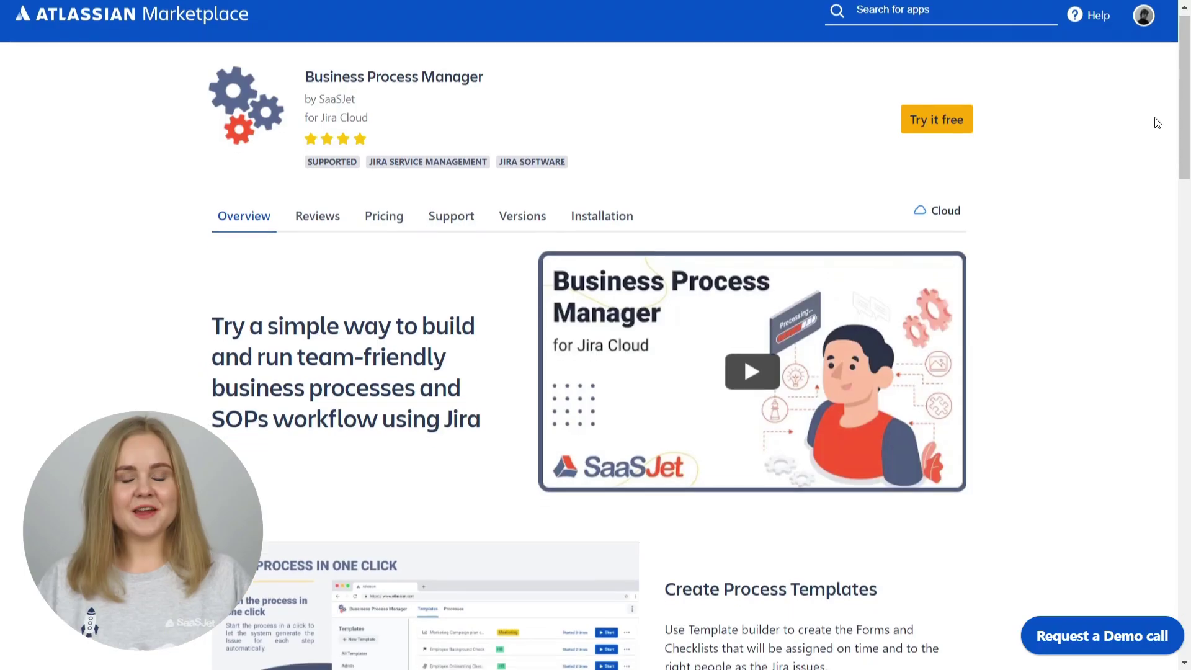
Step: Scroll the Marketplace listing past the Create Process Templates and Approval process sections
scroll(1157, 122, "down", 3)
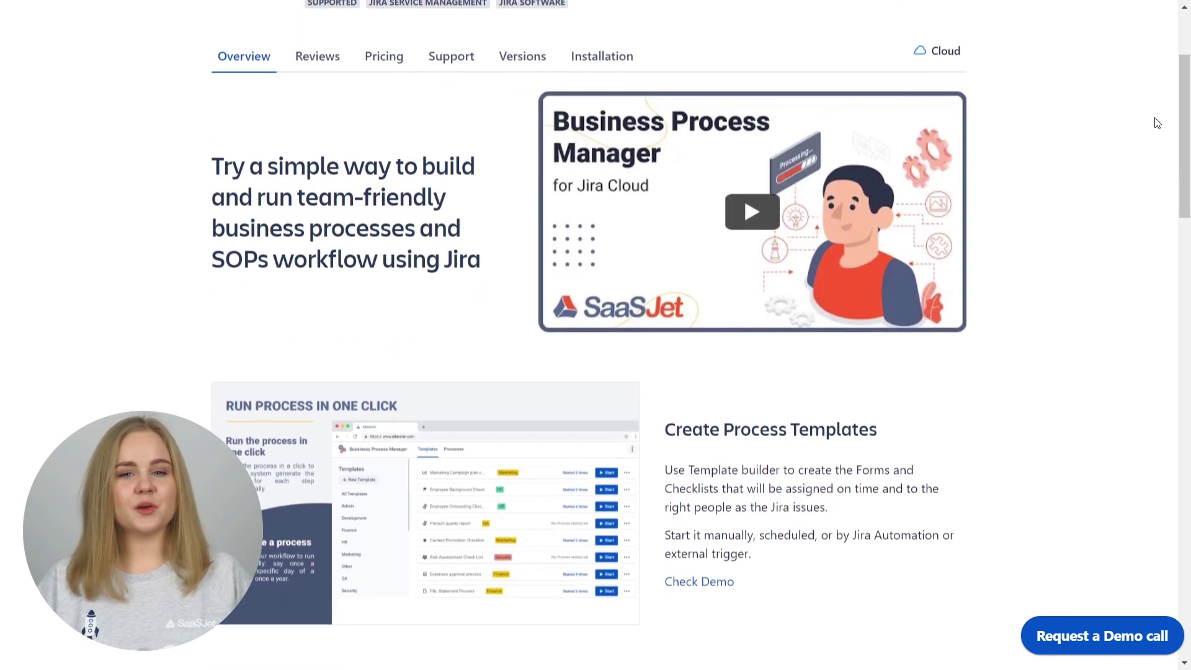
scroll(1157, 122, "down", 3)
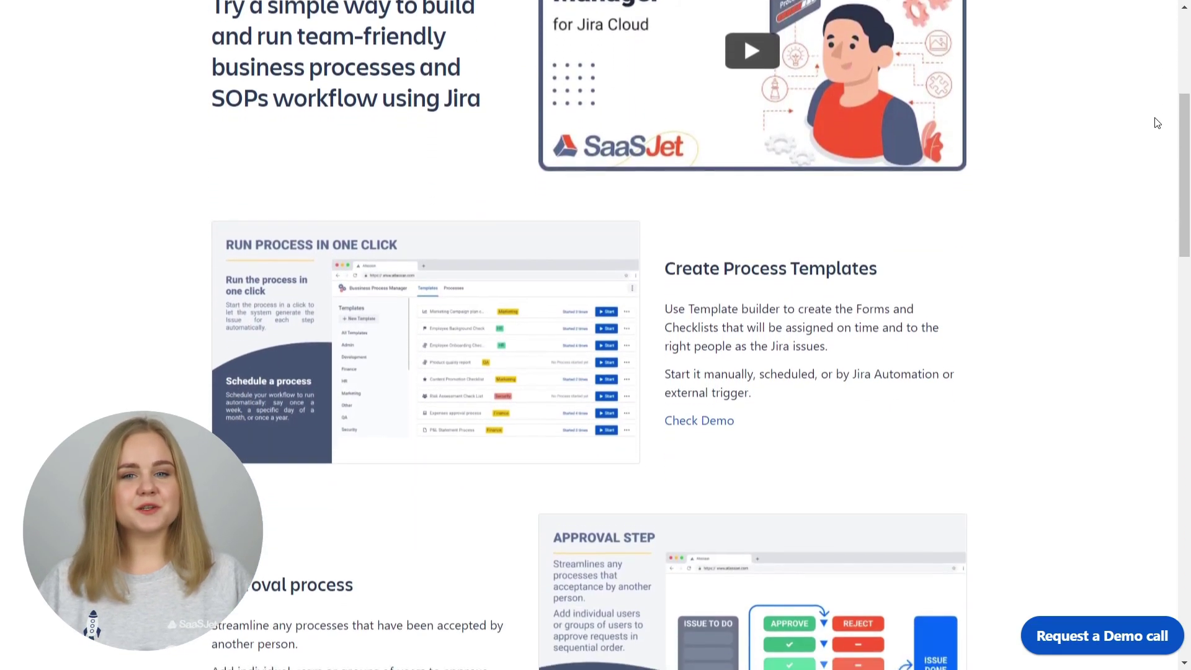
scroll(1157, 125, "down", 3)
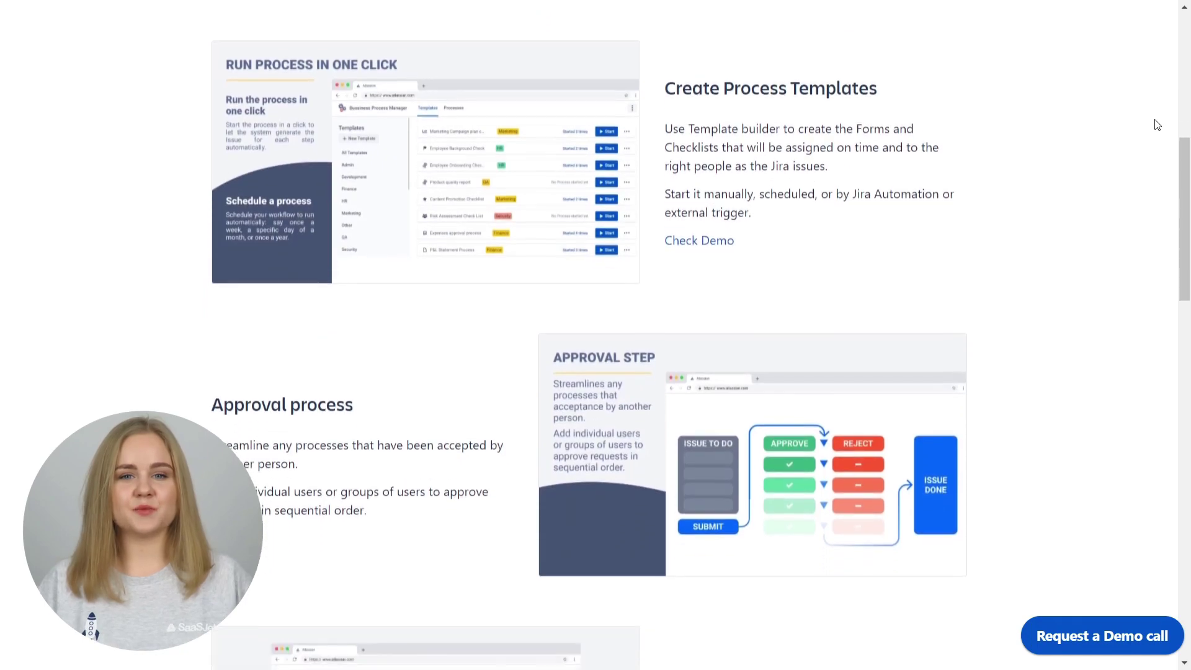
scroll(1157, 124, "down", 3)
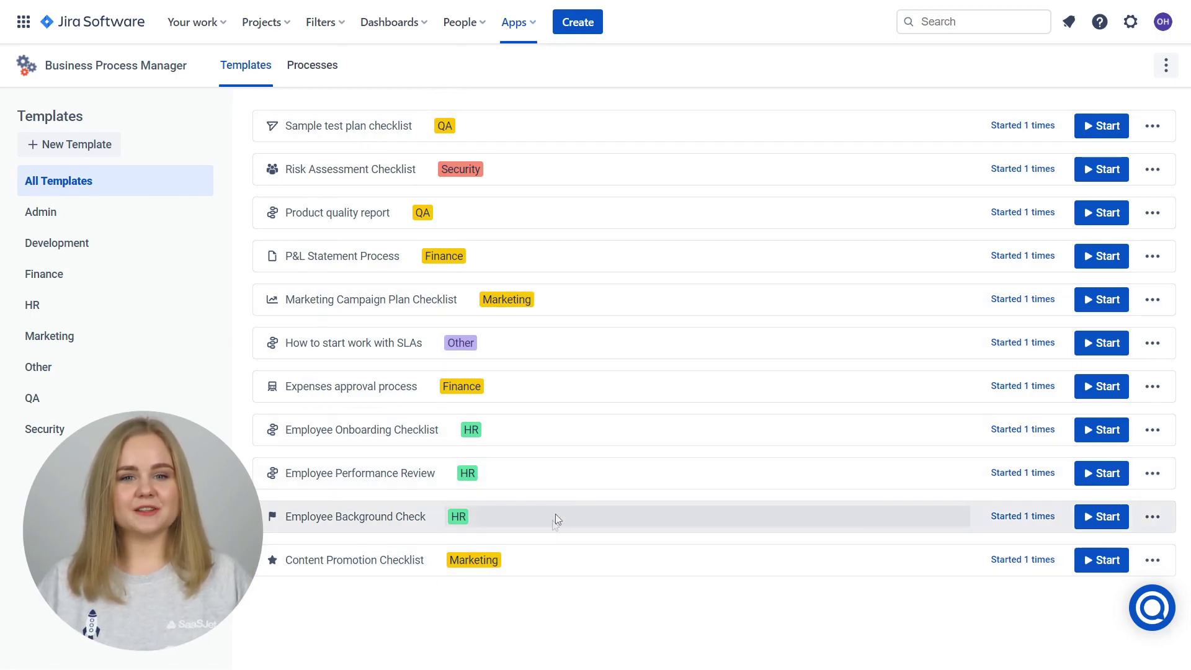
scroll(939, 224, "down", 4)
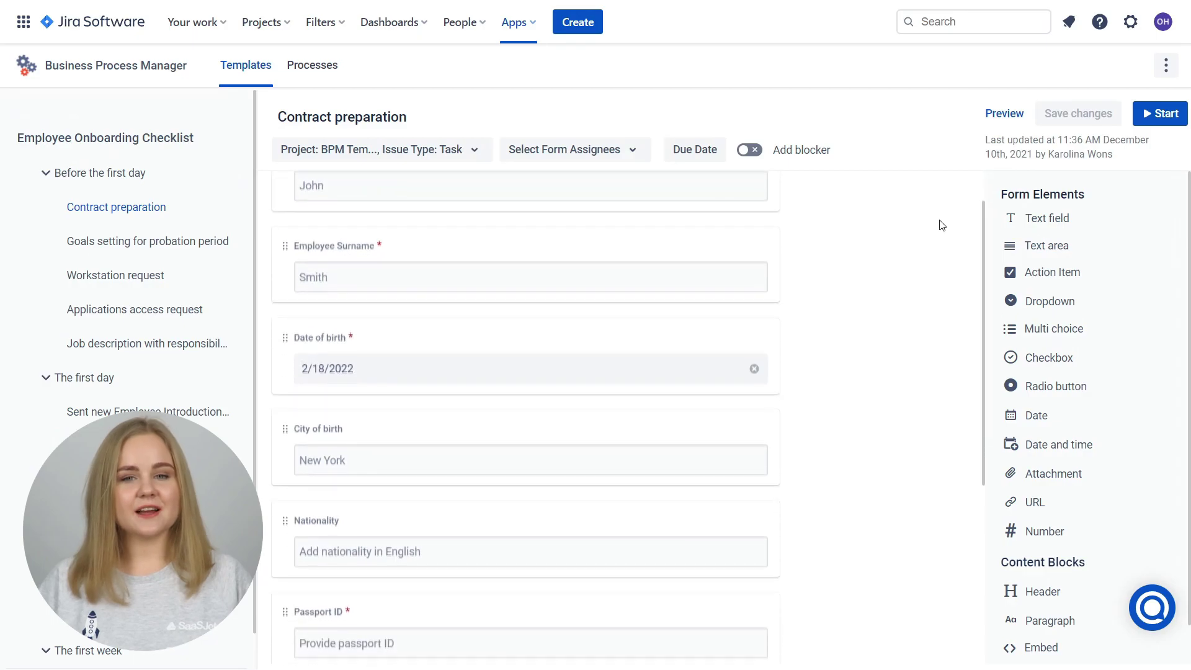
scroll(940, 224, "down", 3)
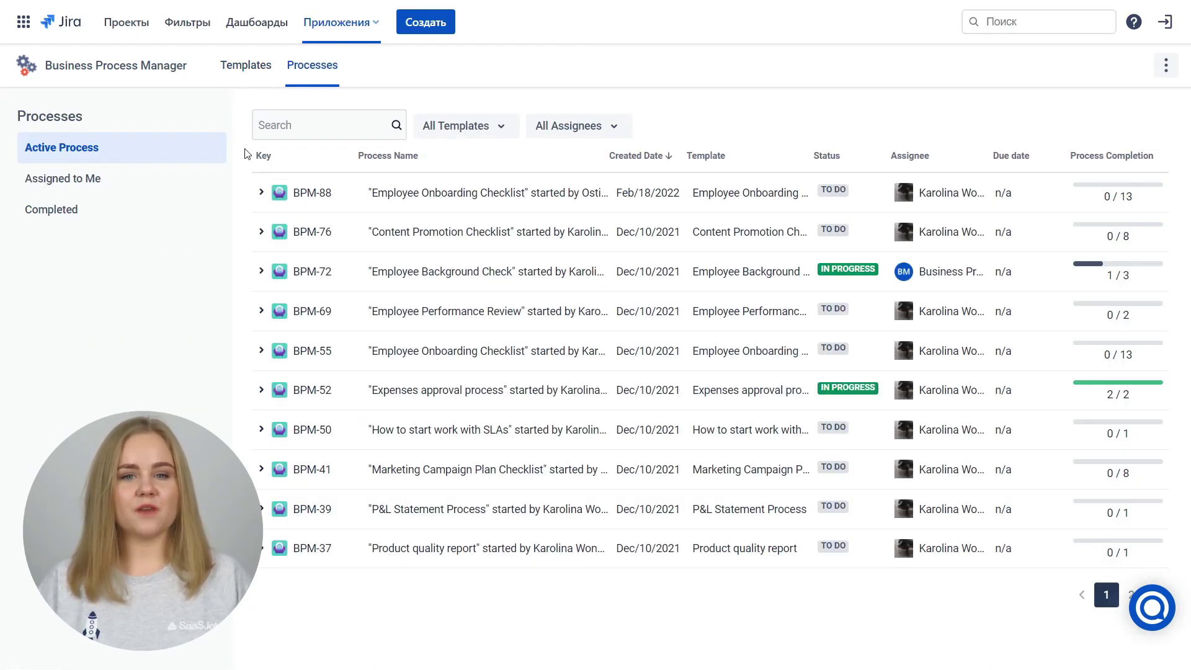
left_click(261, 272)
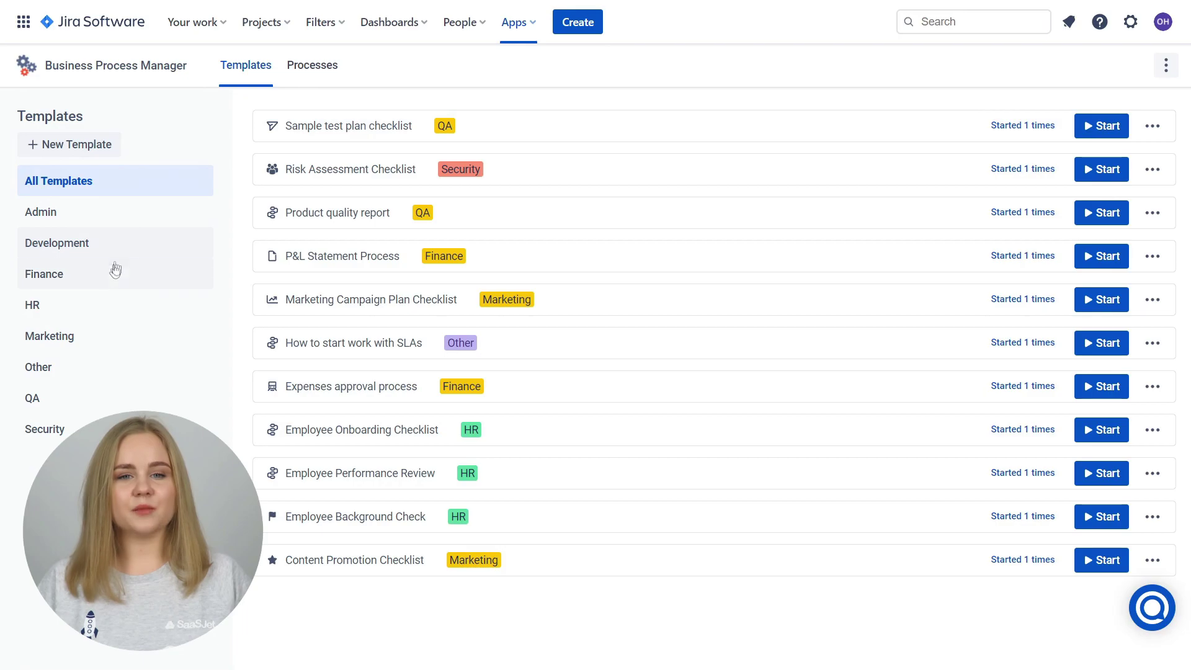
Step: Browse the Finance, HR and Marketing templates, then tag Content Promotion Checklist with Other
left_click(106, 292)
left_click(106, 315)
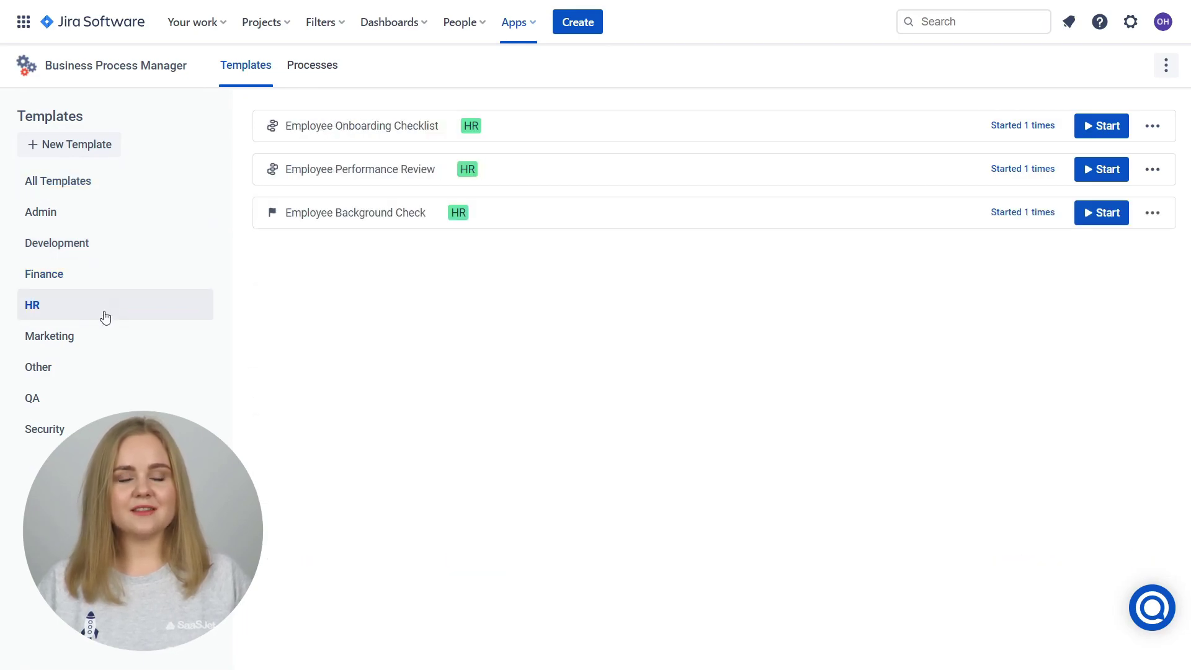
left_click(112, 349)
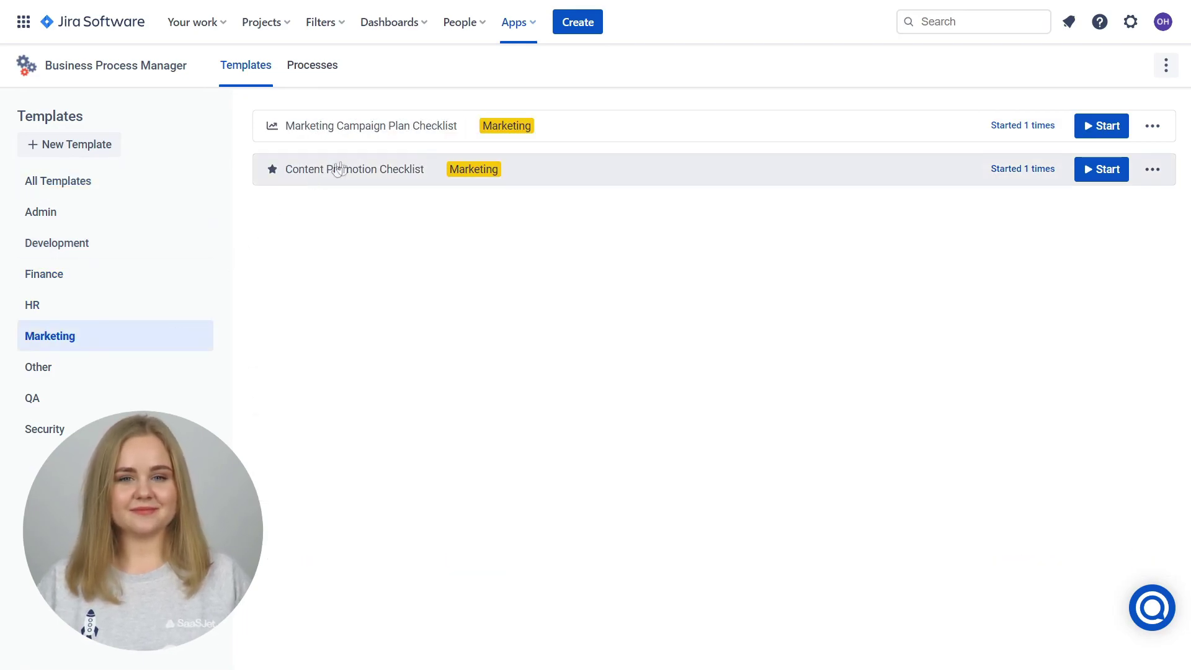
left_click(478, 170)
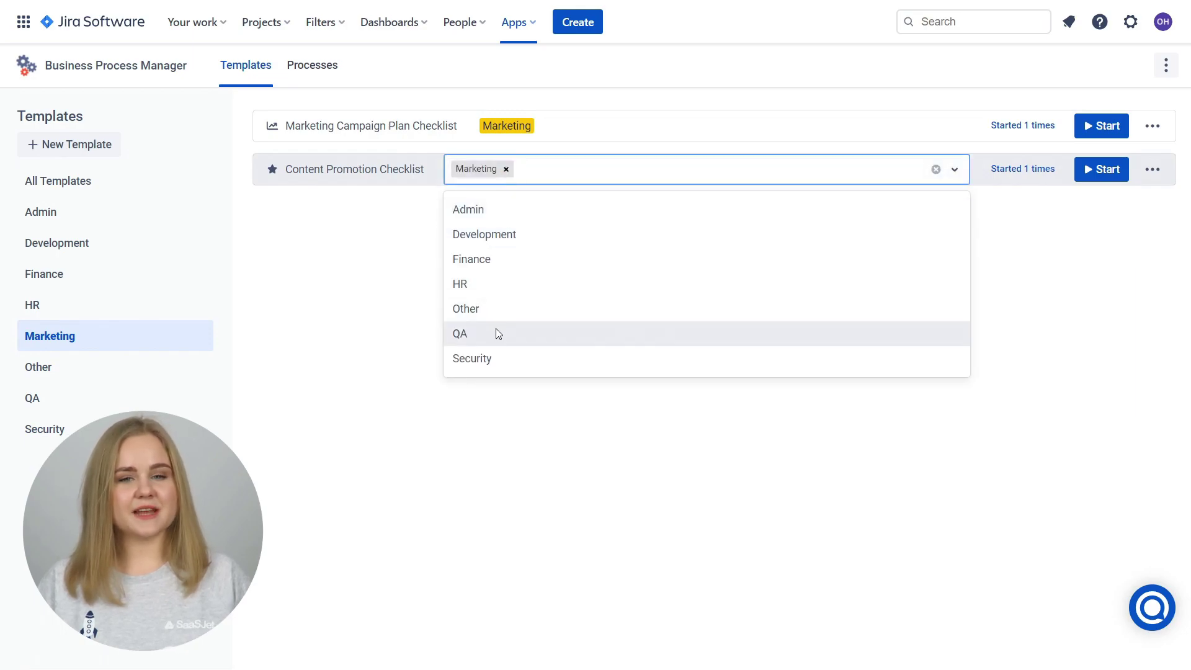
left_click(471, 309)
left_click(268, 177)
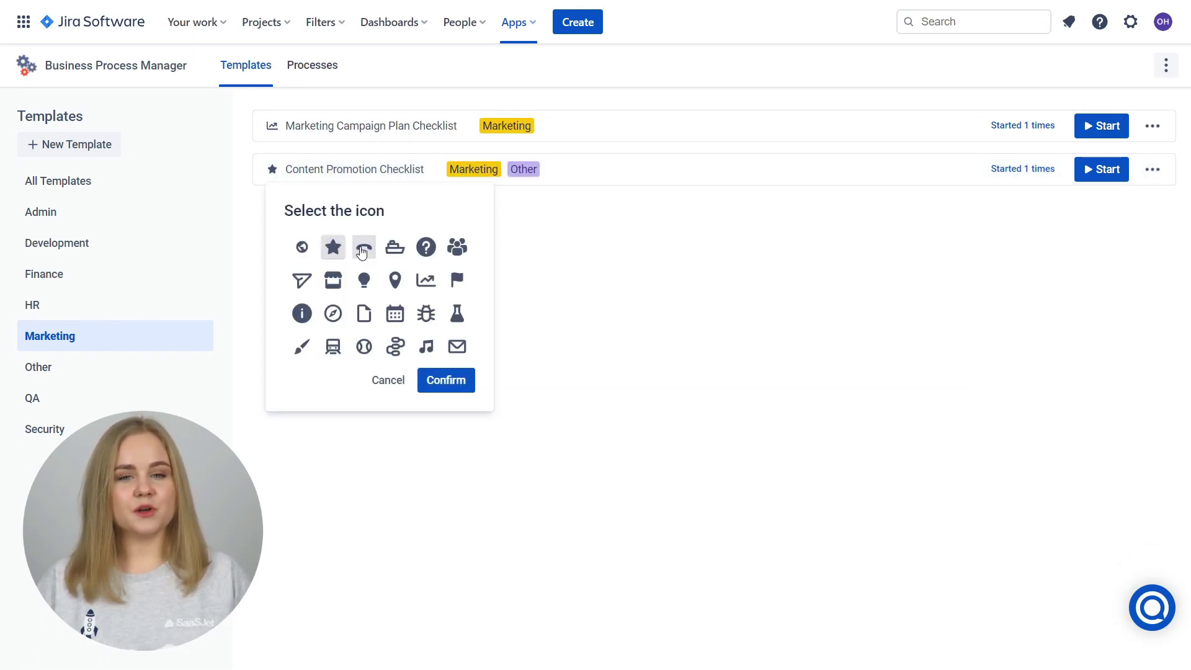
Step: Give Content Promotion Checklist an arc icon and bring up its actions menu
left_click(364, 244)
left_click(443, 378)
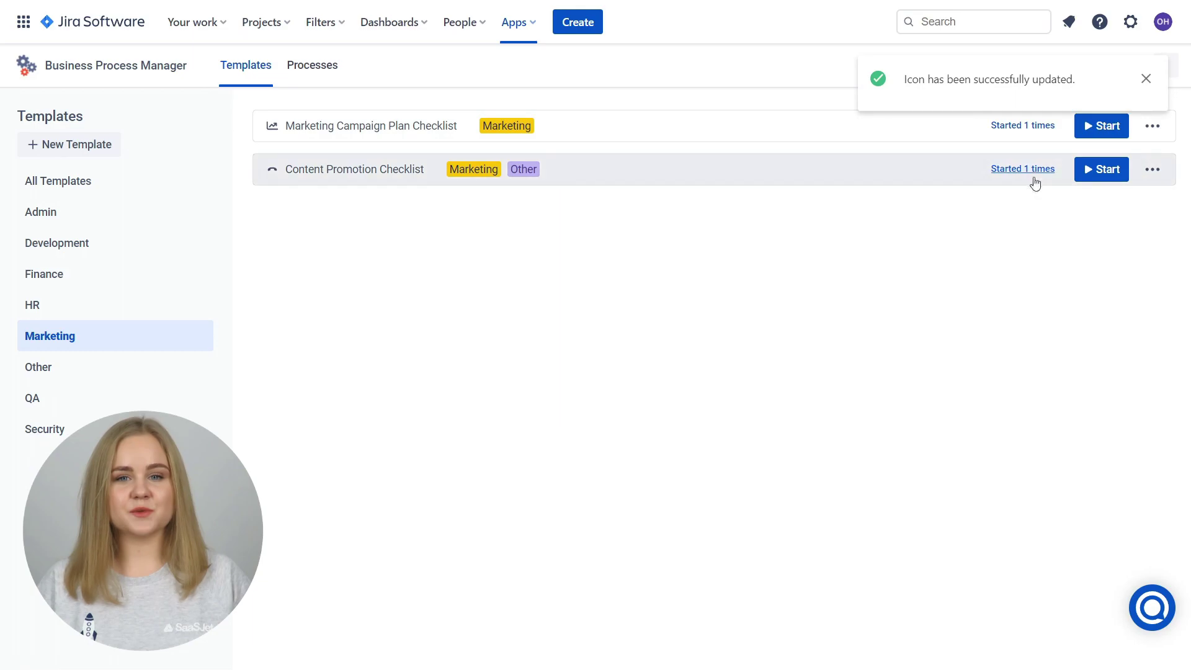
left_click(1155, 175)
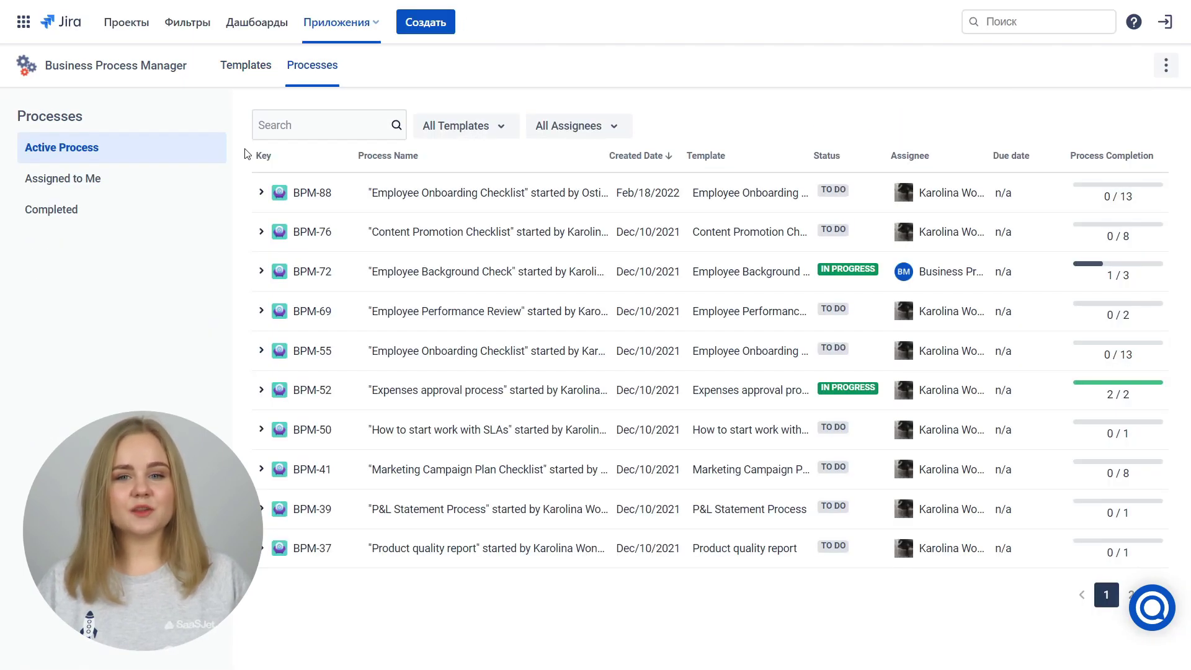
Step: Expand BPM-72's subtasks and filter processes to the Employee Performance Review template
left_click(262, 271)
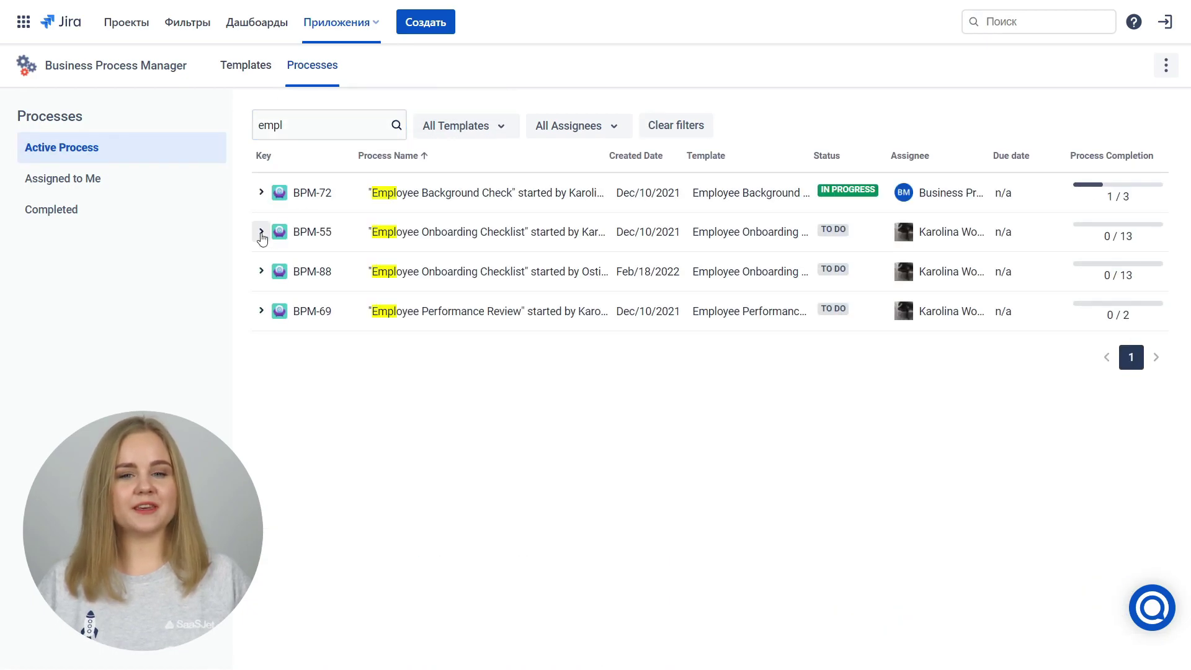
left_click(261, 193)
left_click(464, 126)
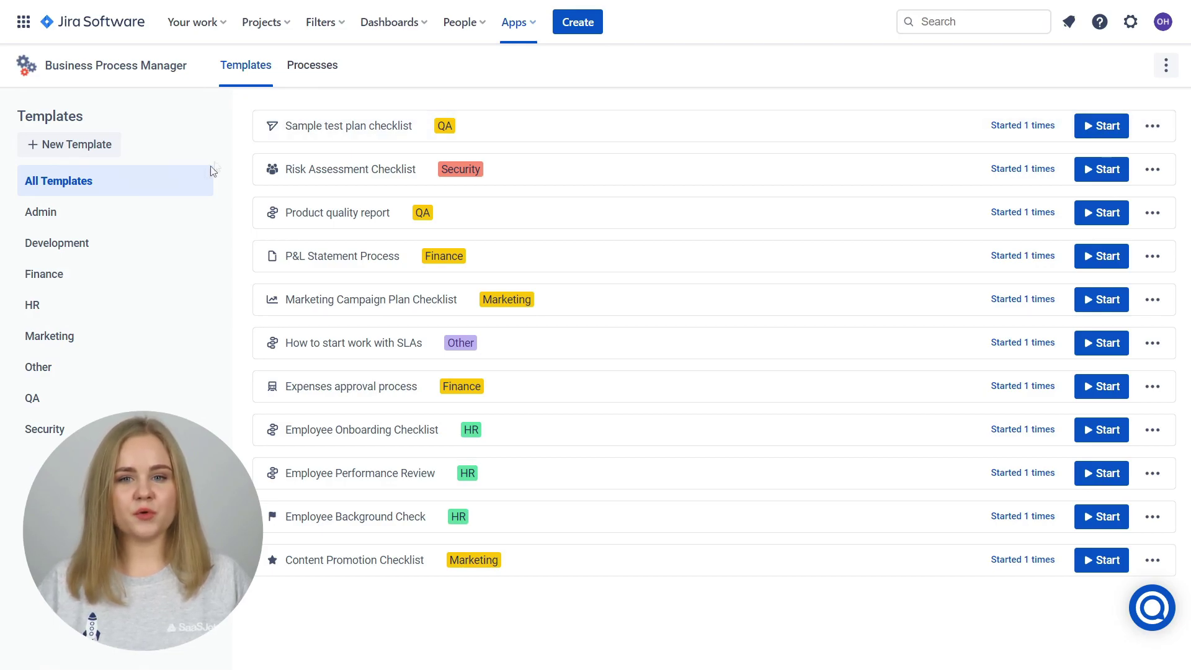
Step: Filter the templates list by each category from Finance through Security
left_click(106, 288)
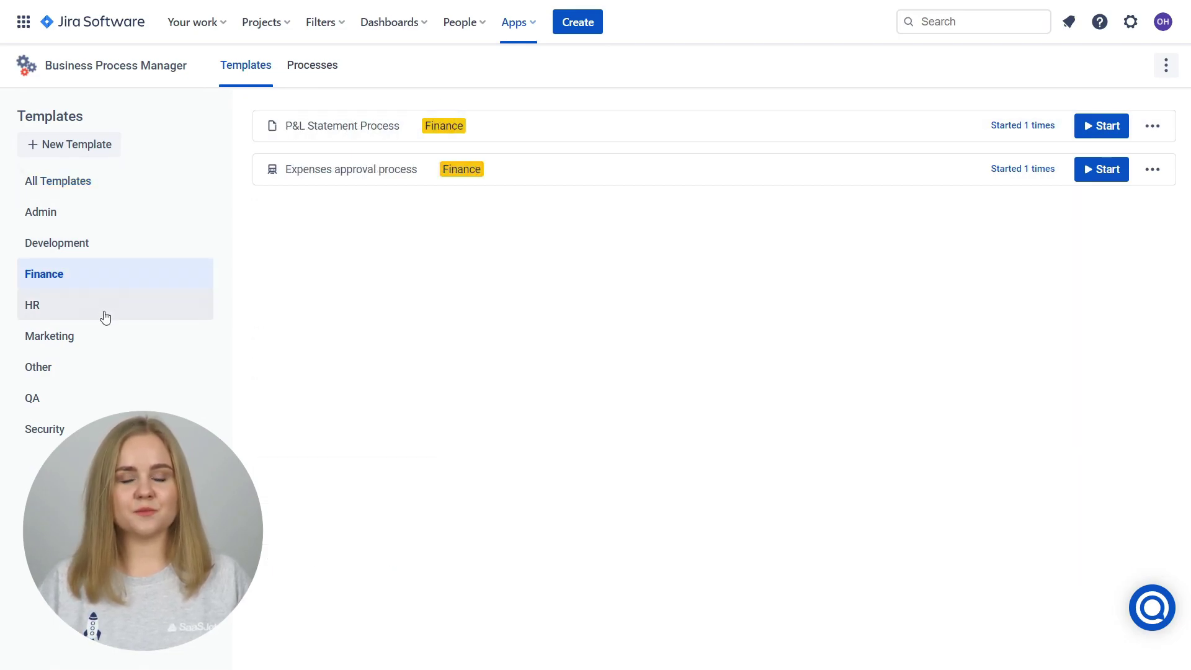
left_click(105, 313)
left_click(112, 349)
left_click(122, 374)
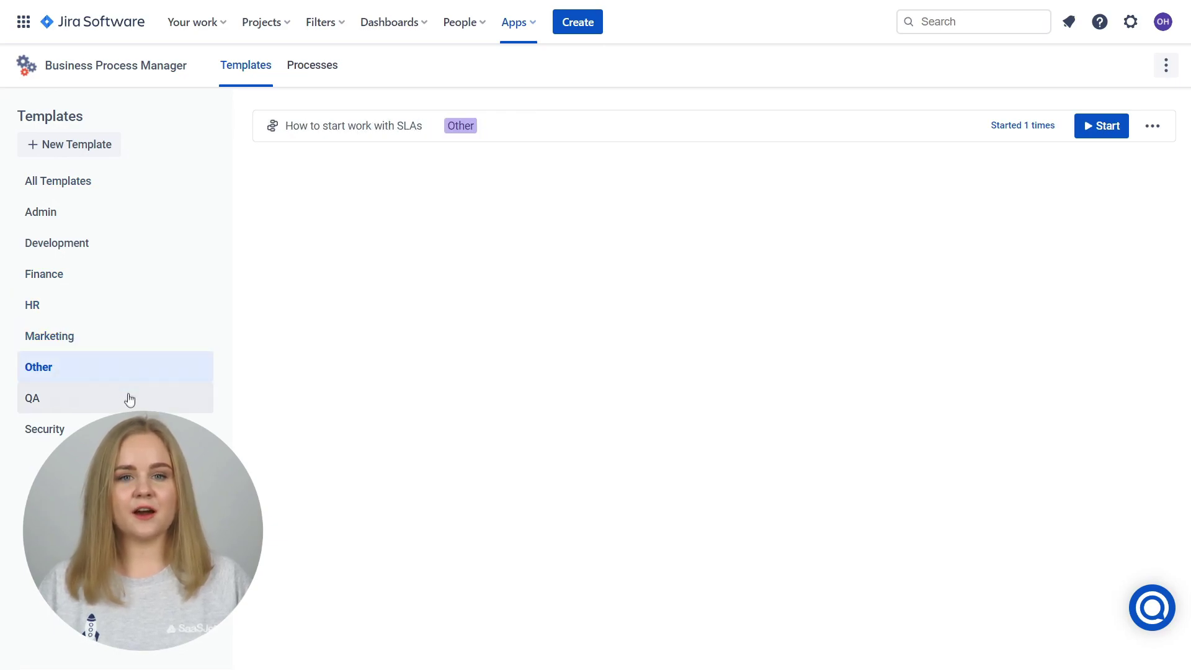
left_click(128, 400)
left_click(124, 428)
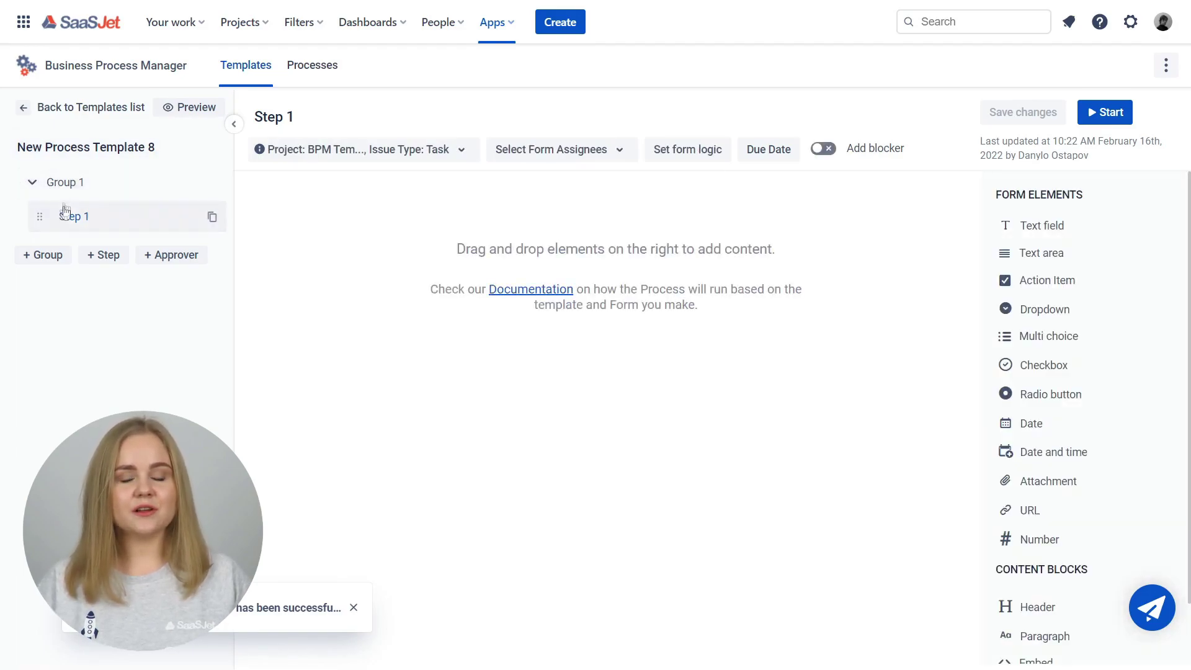
Step: Add Group 2 with Step 2, then add Step 3 under it
left_click(42, 259)
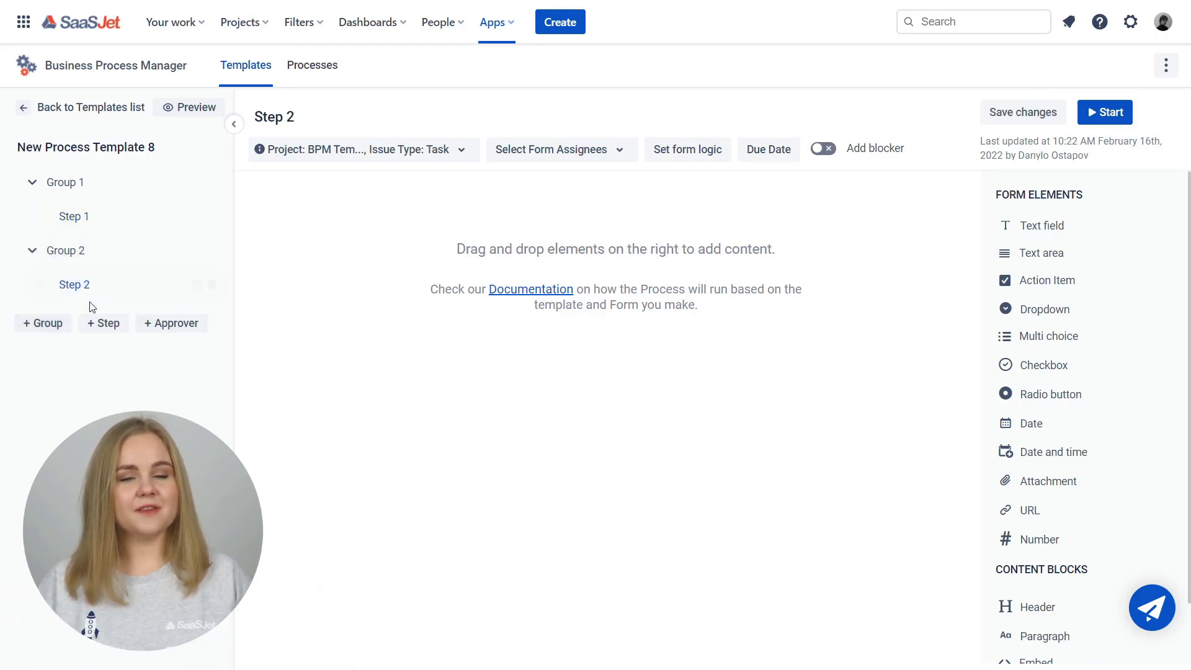
left_click(105, 323)
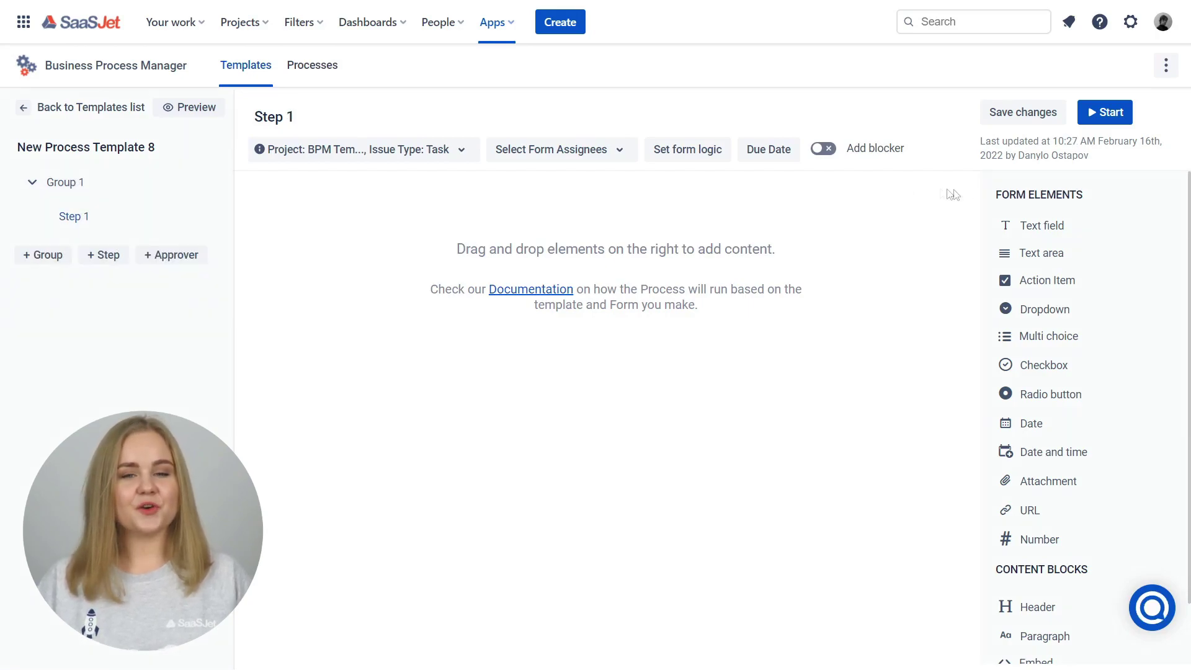
Step: Add two text fields, a date field and a dropdown to Step 1's form
left_click_drag(1042, 225, 856, 355)
left_click_drag(1031, 423, 846, 474)
left_click_drag(1045, 309, 664, 487)
Step: Label the first text field Employee name, make it required, with placeholder John
left_click(660, 230)
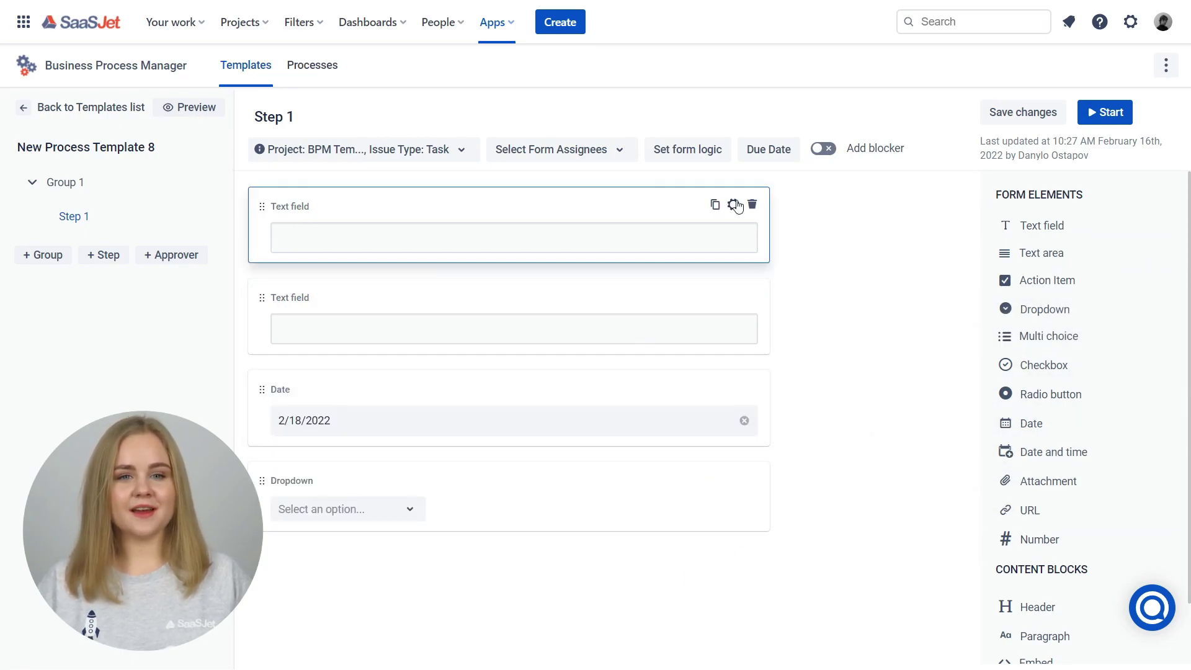
left_click(658, 281)
key("ctrl+a")
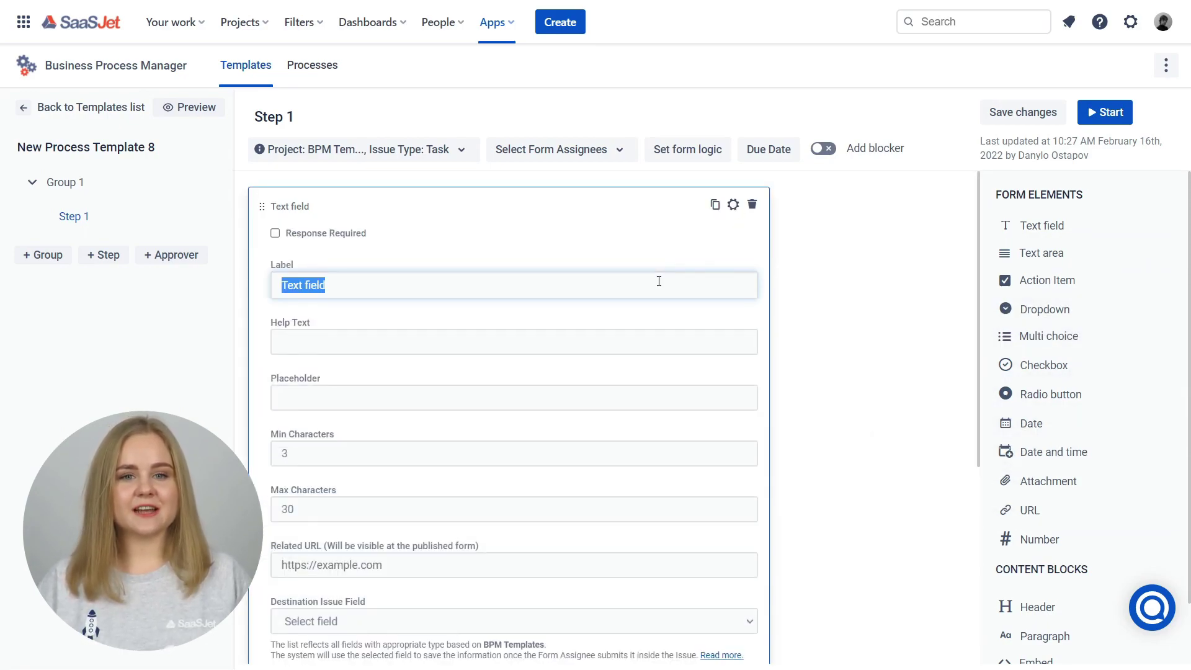
type("Employee name")
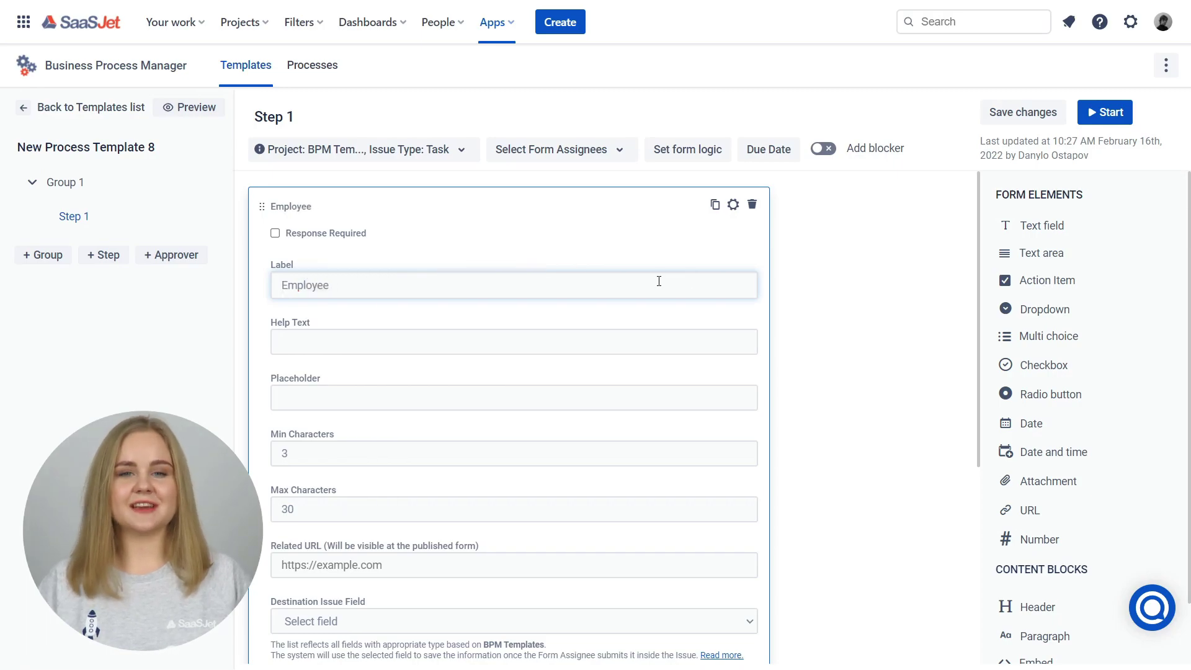
left_click(274, 233)
left_click(432, 404)
type("John")
scroll(620, 527, "down", 2)
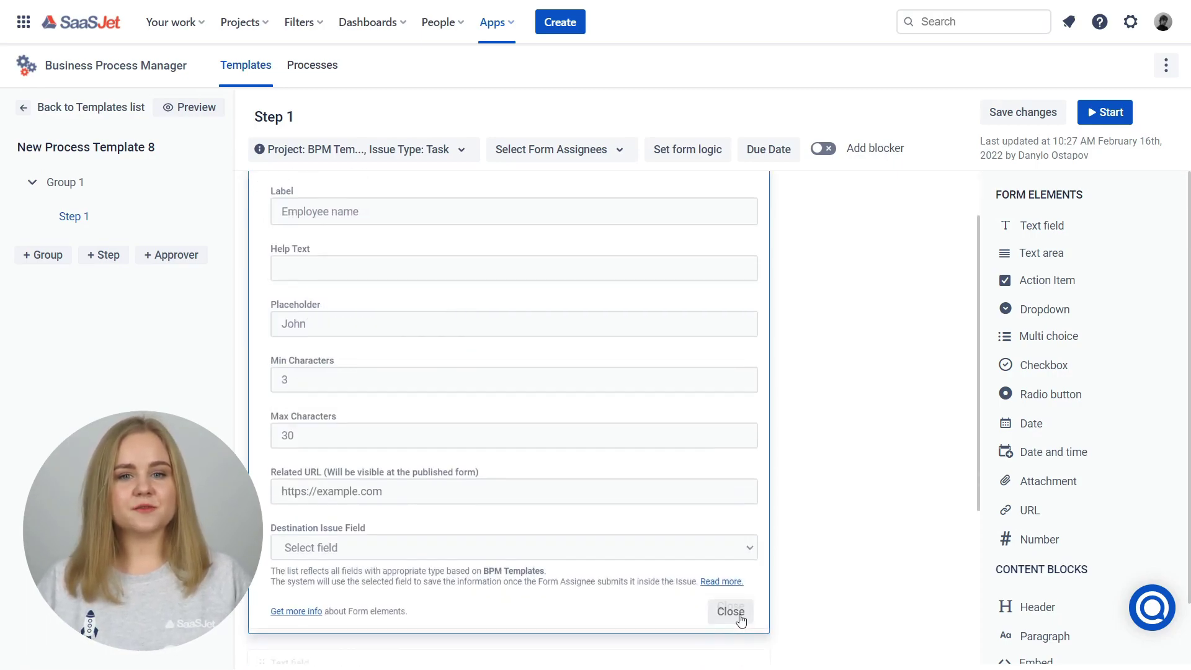
left_click(731, 614)
Step: Label the second text field Employee surname, required, with placeholder Smith
left_click(731, 315)
left_click(499, 378)
key("ctrl+a")
type("Employee")
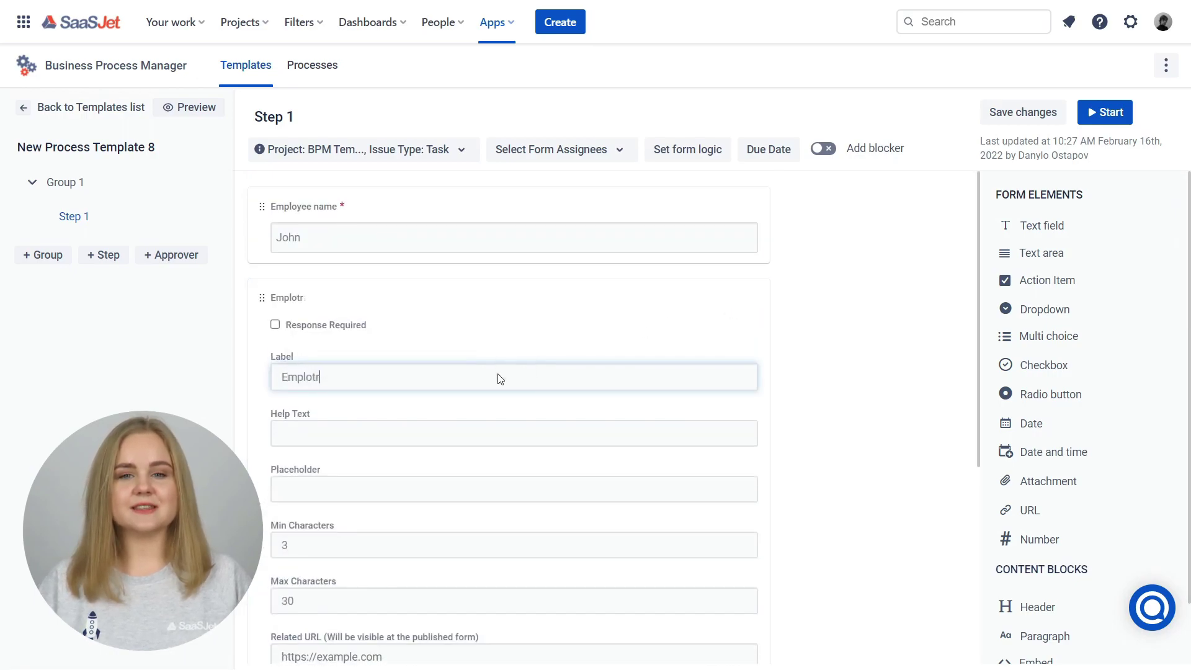
key("ctrl+a")
key("BackSpace")
type("Employee surname")
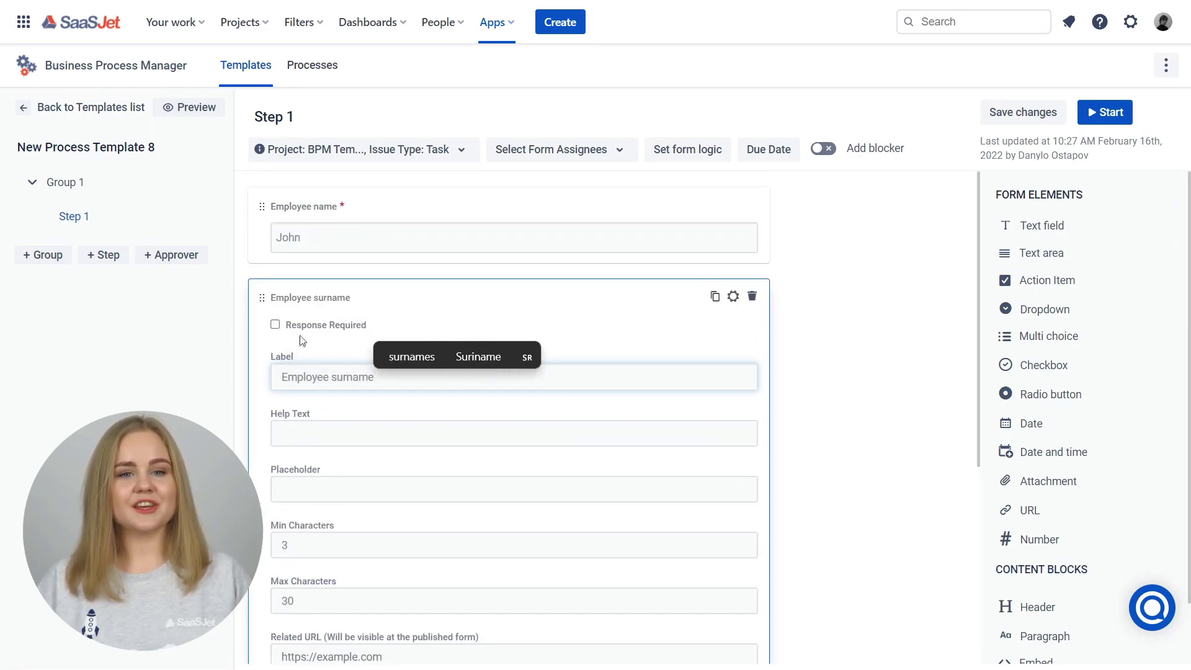
left_click(274, 324)
left_click(348, 490)
type("Smith")
left_click(622, 223)
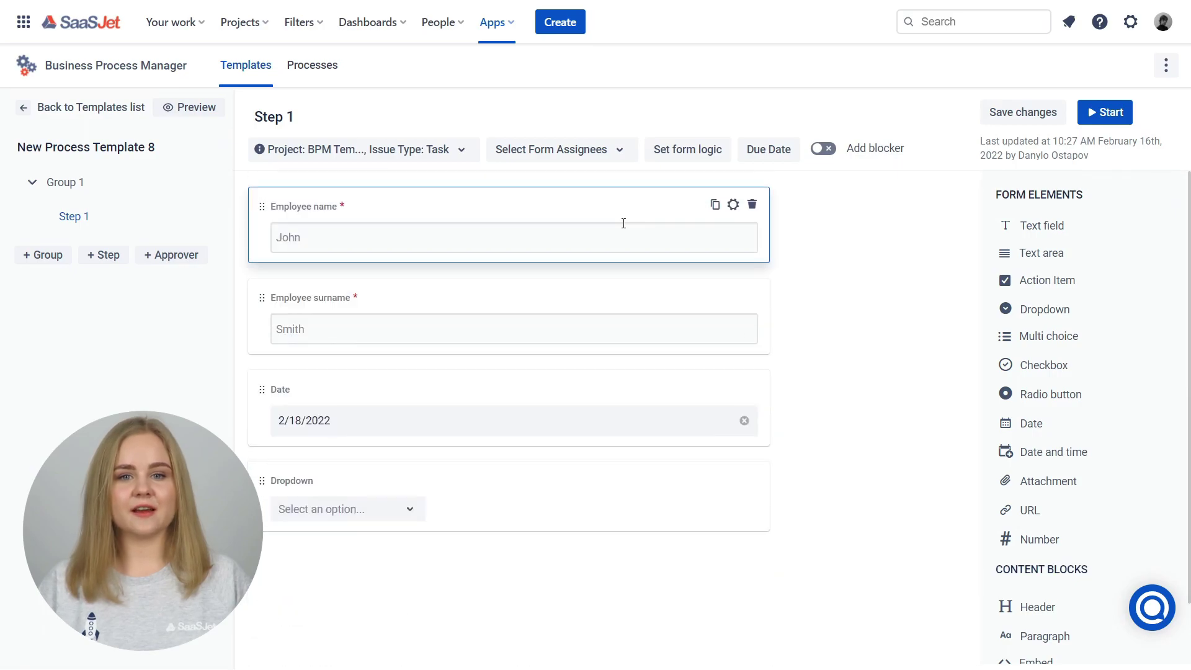
Step: Rename the date field to Date of birth and the dropdown to City of Birth
left_click(733, 388)
left_click(400, 470)
type("of bi")
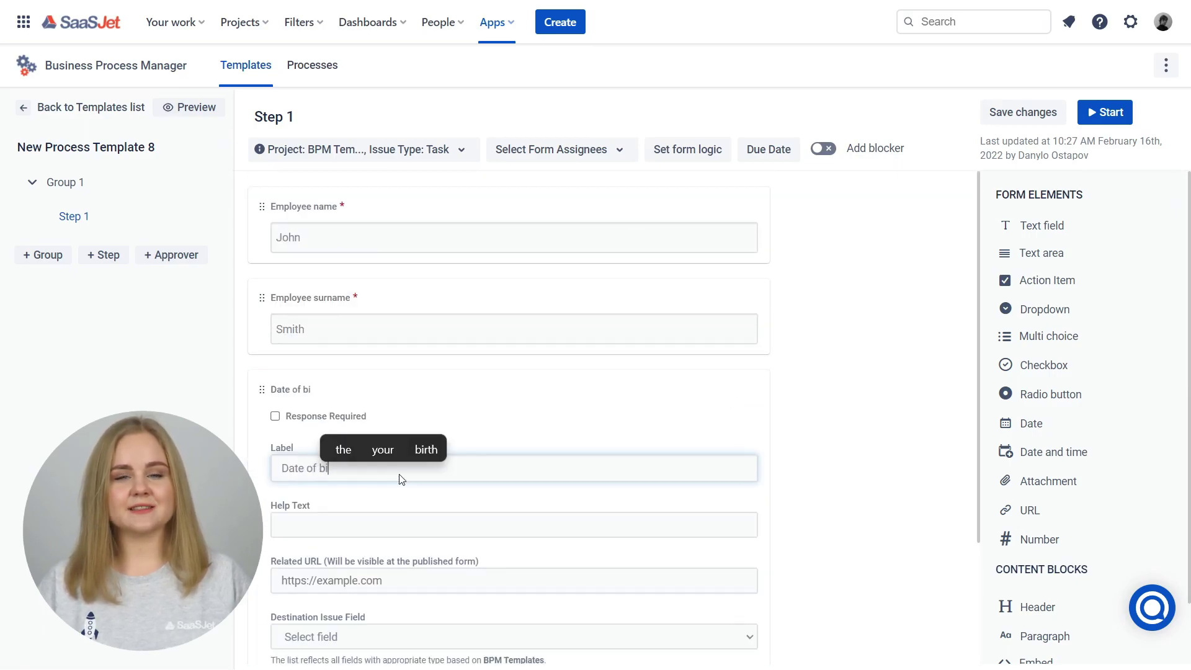
type("rth")
scroll(734, 314, "down", 2)
left_click(734, 314)
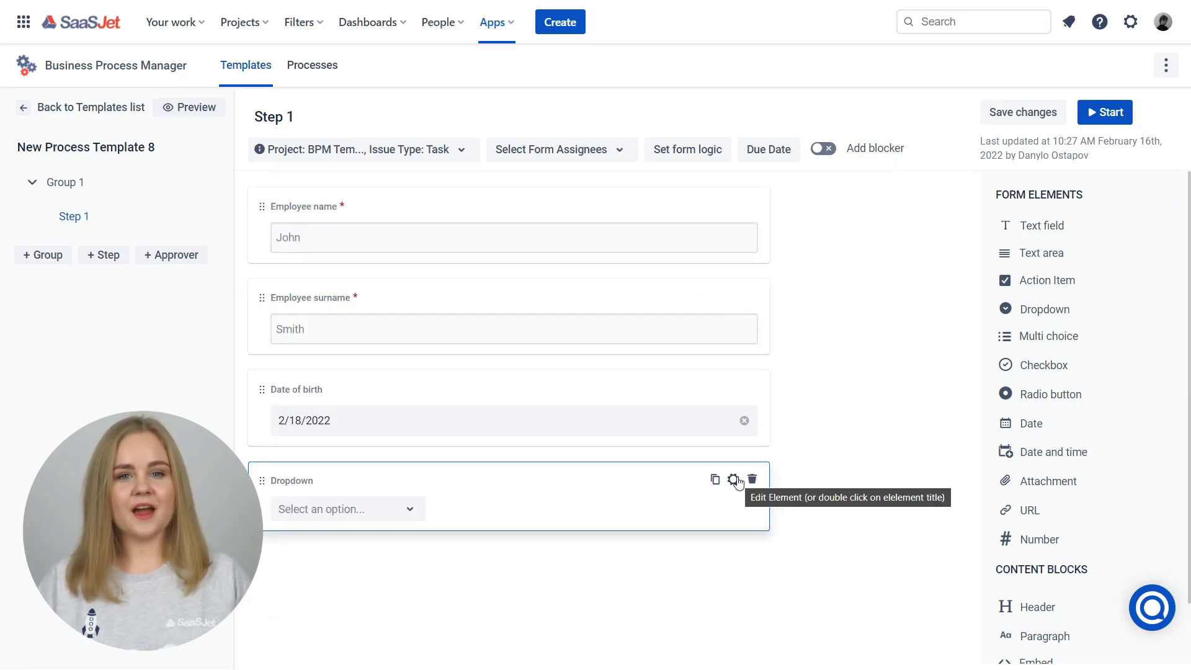
left_click(734, 479)
triple_click(410, 566)
type("City of Birt")
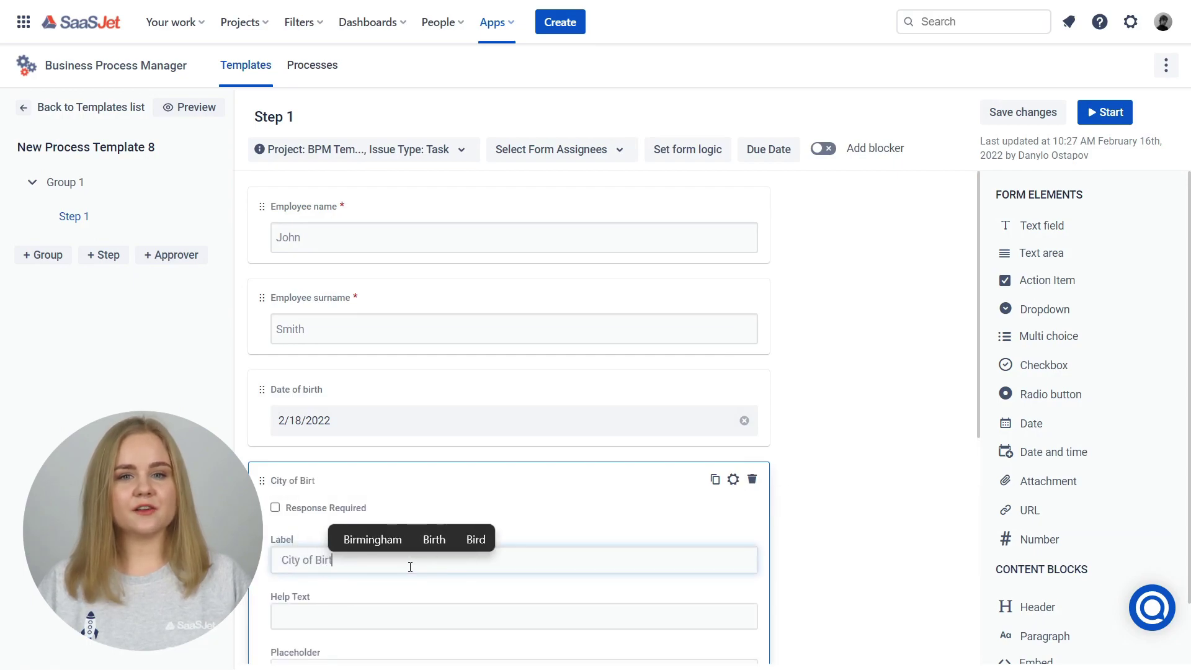
type("h")
left_click(448, 185)
Step: Keep the form on BPM Templates as a Task and assign it to the searched user
left_click(429, 155)
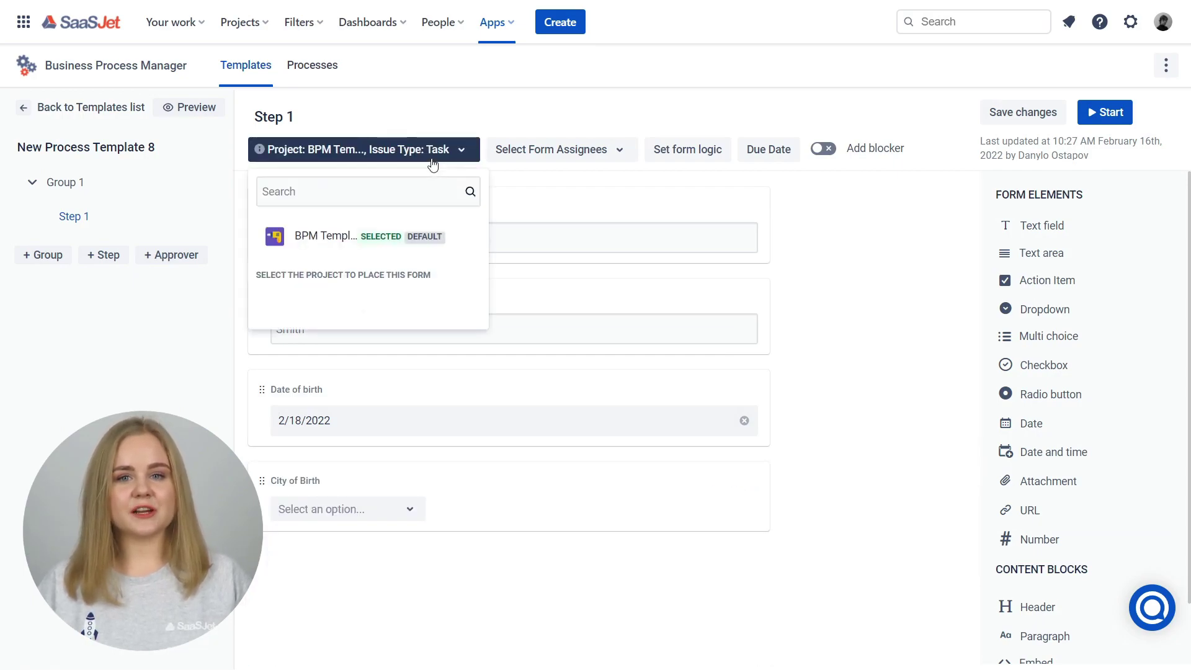
left_click(467, 238)
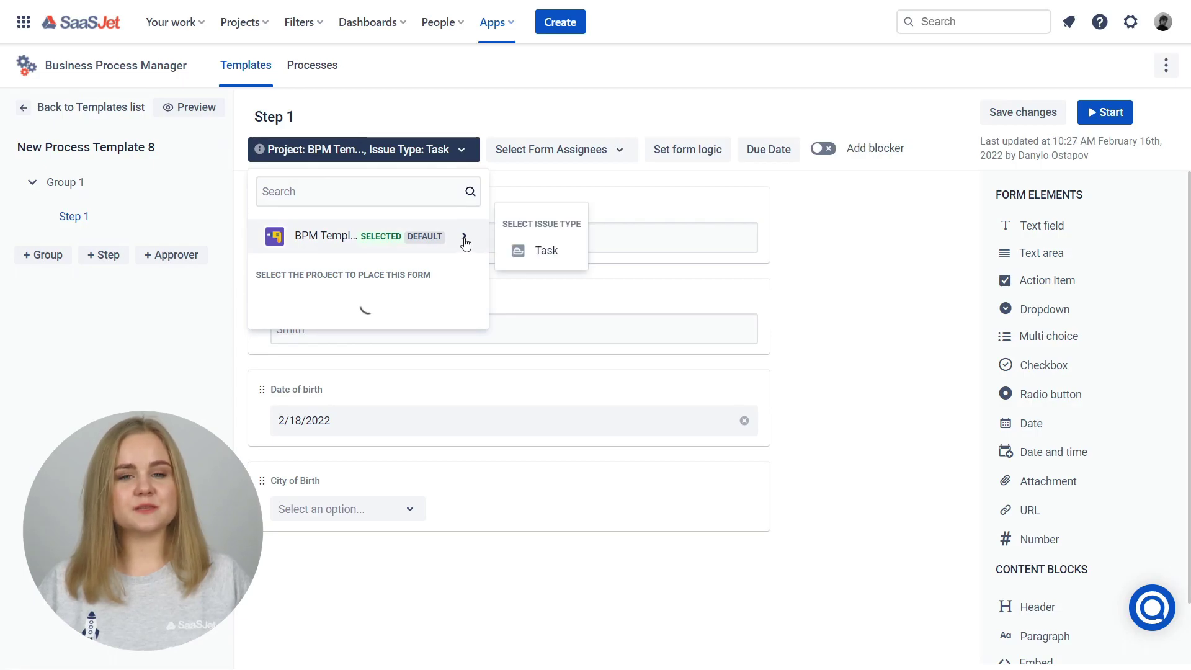
left_click(524, 266)
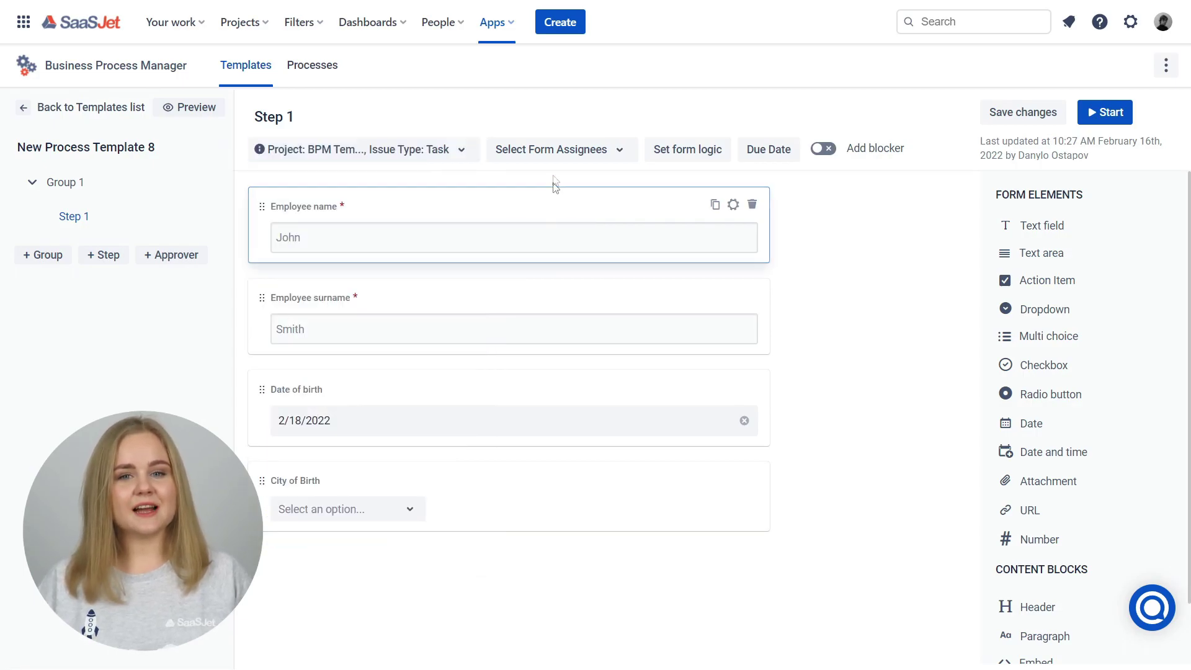
left_click(556, 156)
type("dashb")
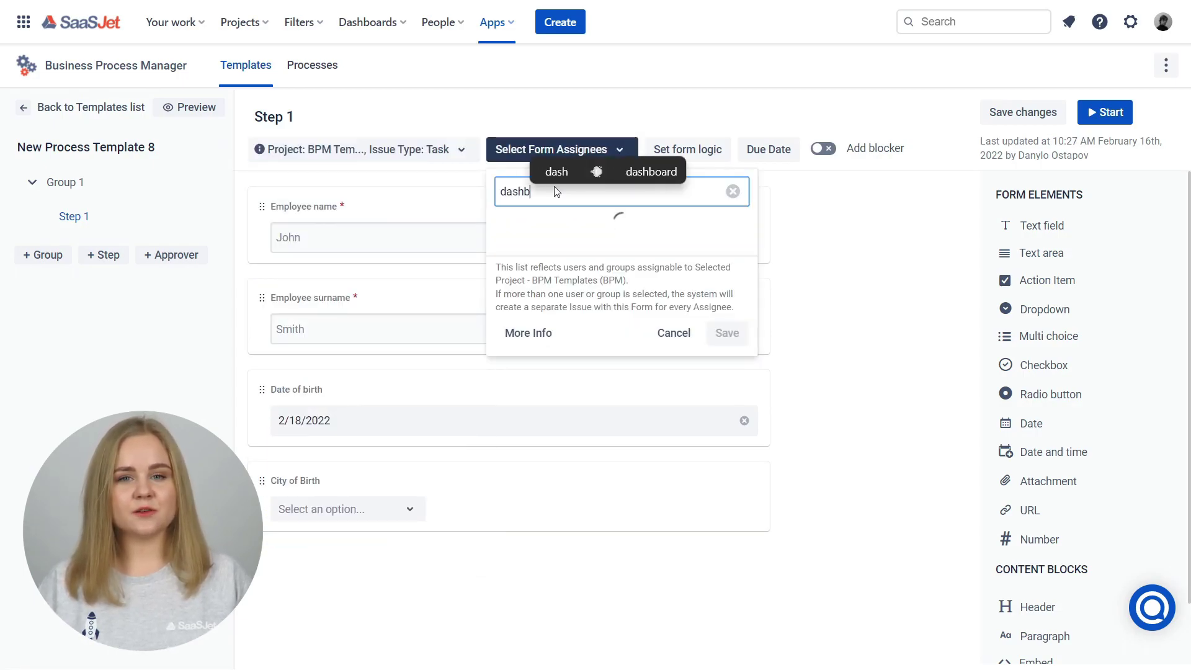
left_click(586, 235)
left_click(727, 325)
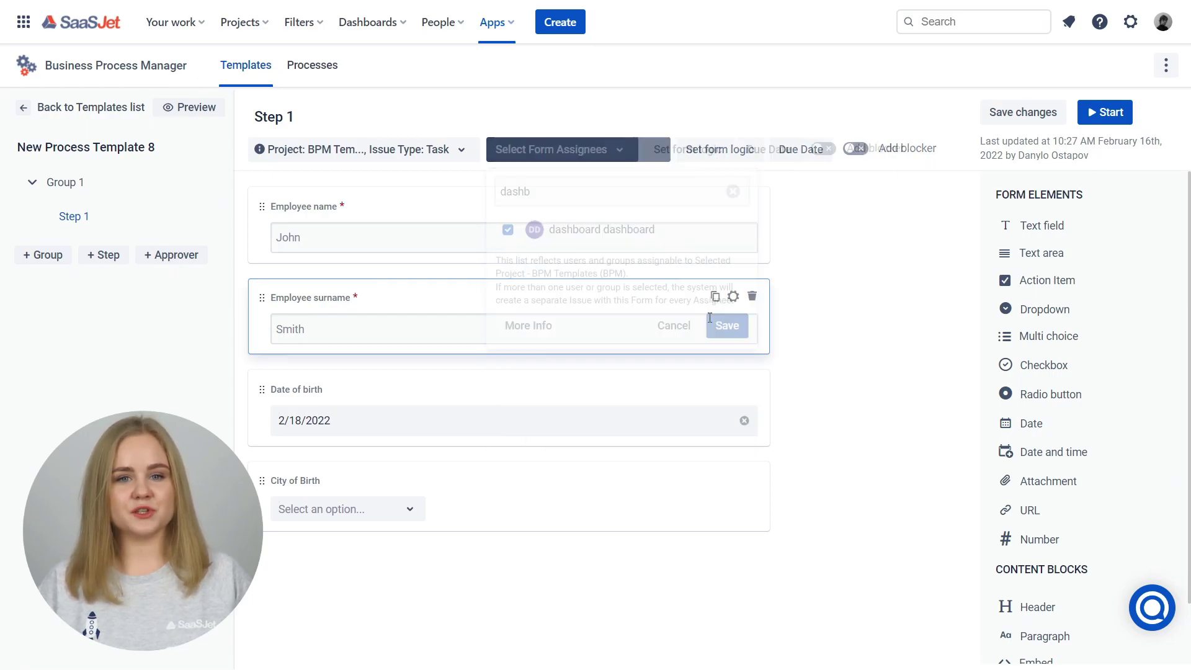
Step: Make Step 1 due on the exact date February 21st, 2022
left_click(800, 150)
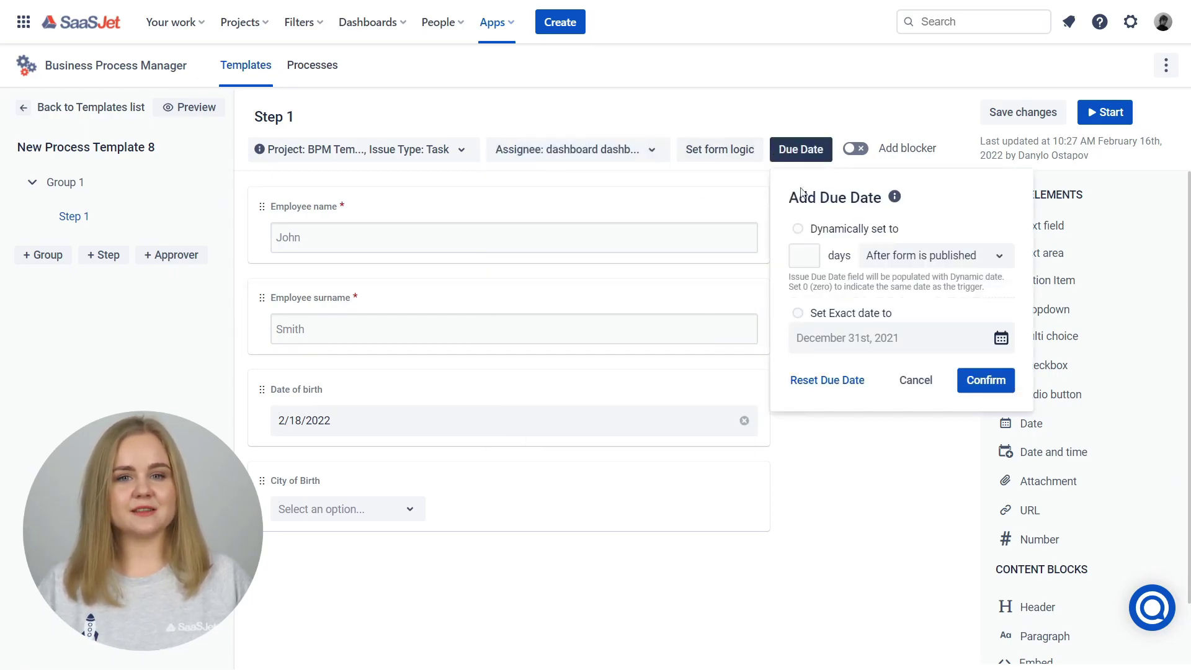
left_click(808, 257)
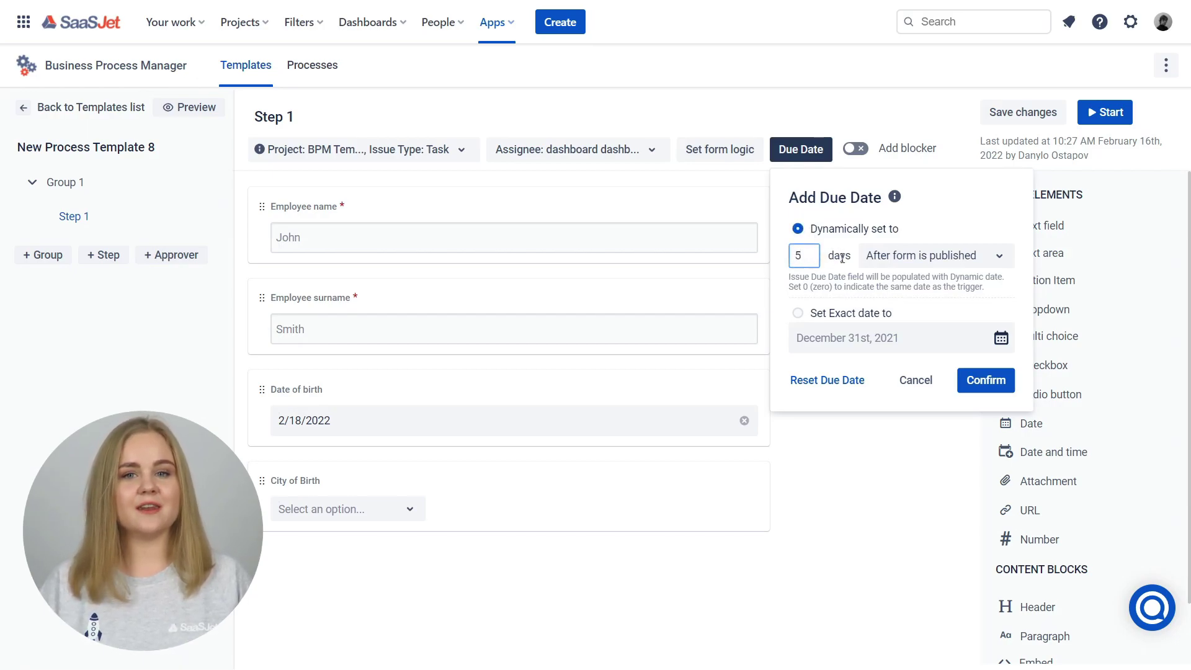
left_click(871, 265)
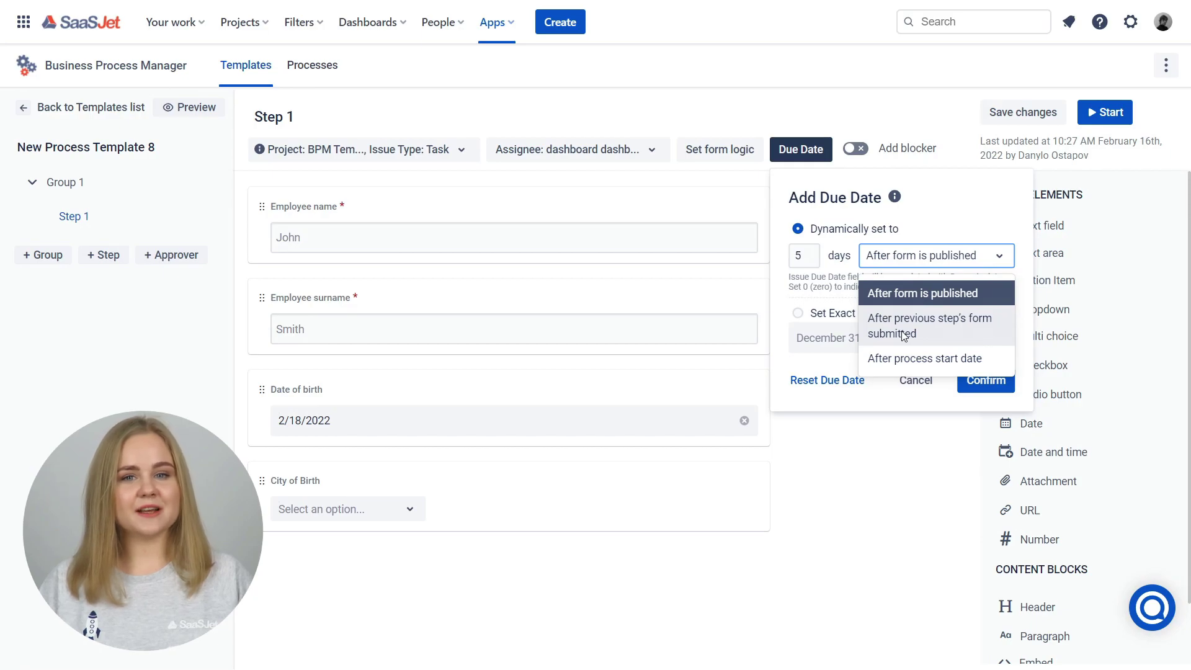
left_click(902, 366)
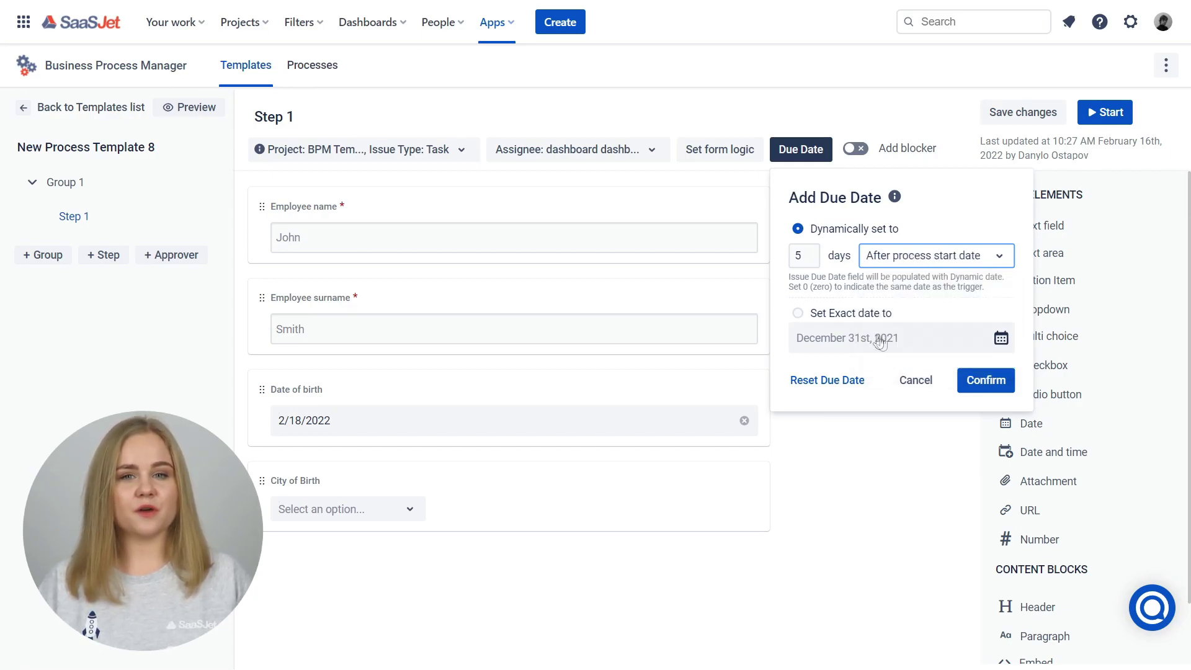
left_click(838, 314)
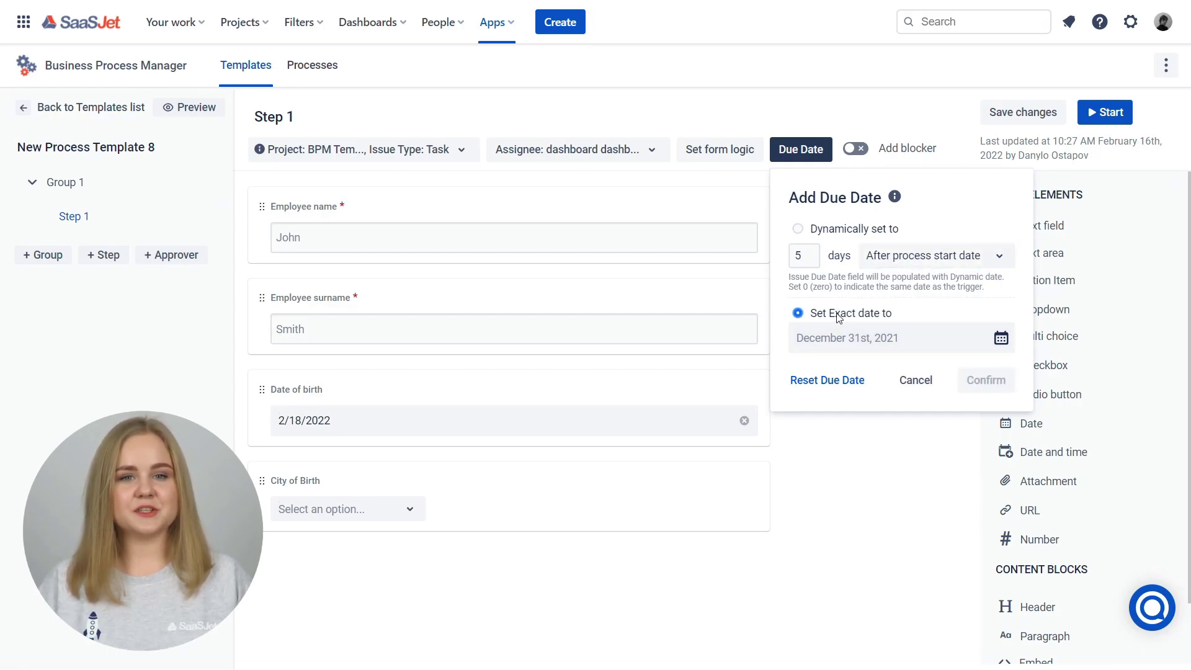
left_click(865, 338)
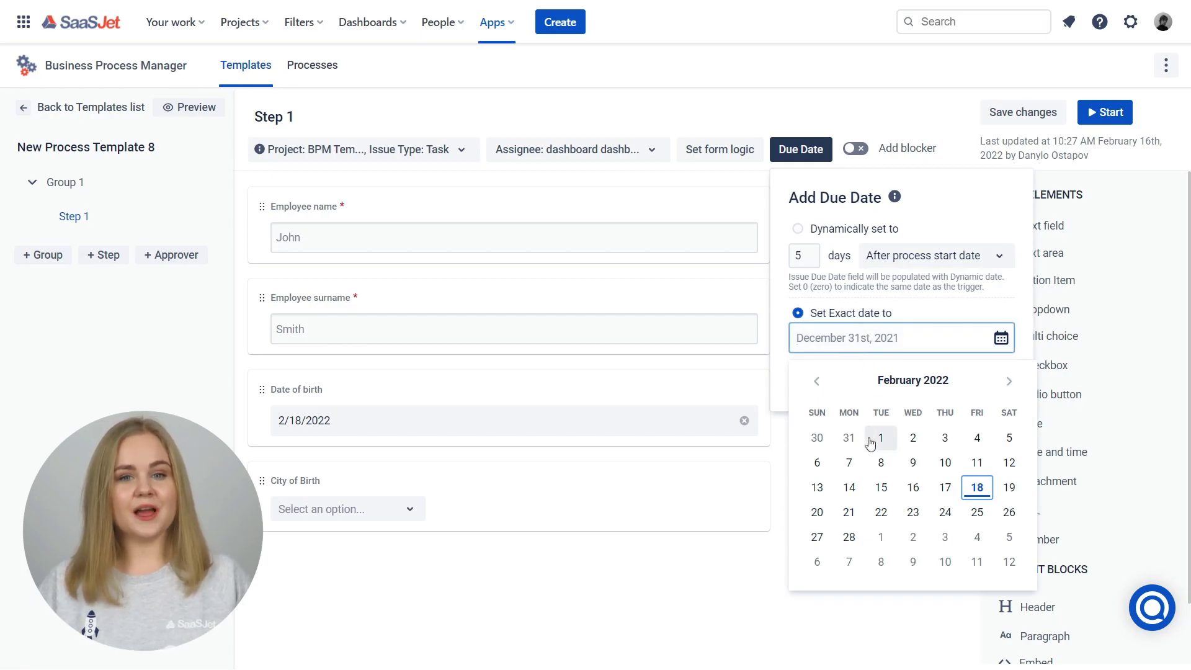
left_click(849, 513)
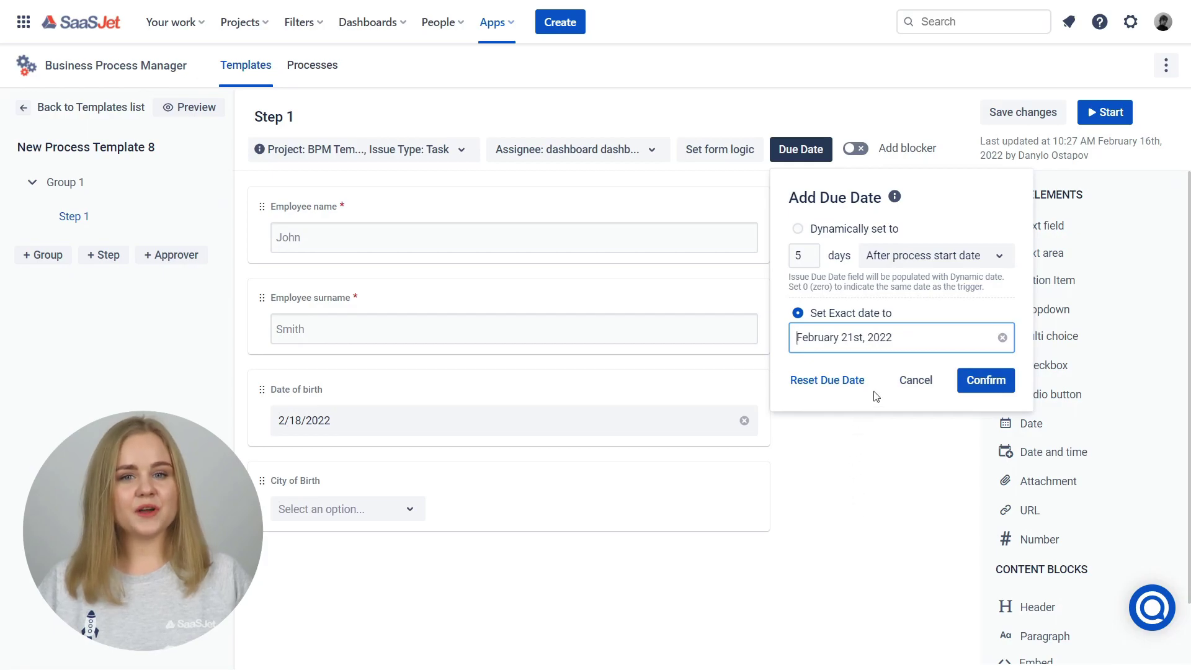
left_click(978, 383)
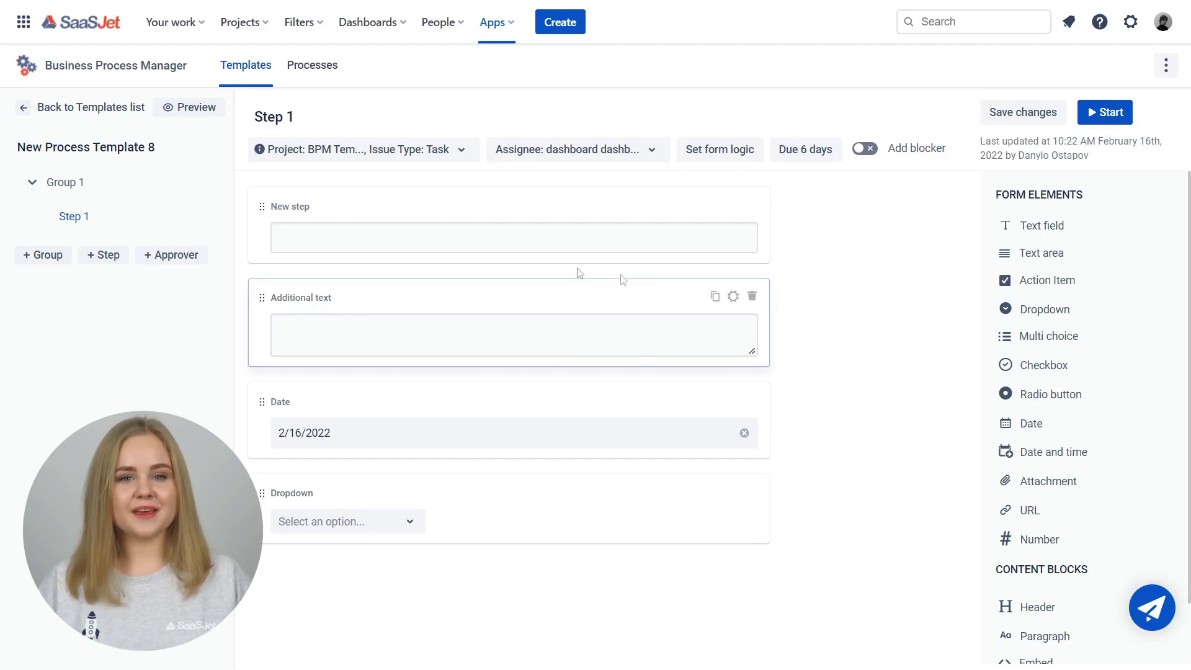
Step: Add an approval for Step 1 with administrators and jira-administrators groups as approvers
left_click(187, 261)
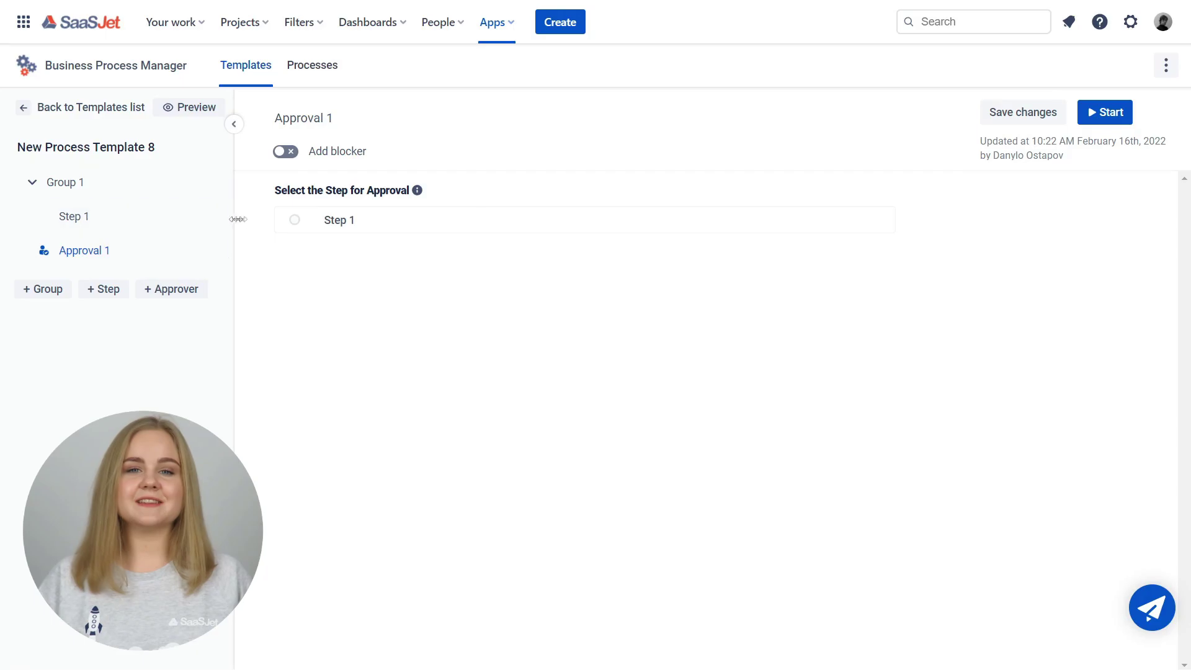
left_click(295, 220)
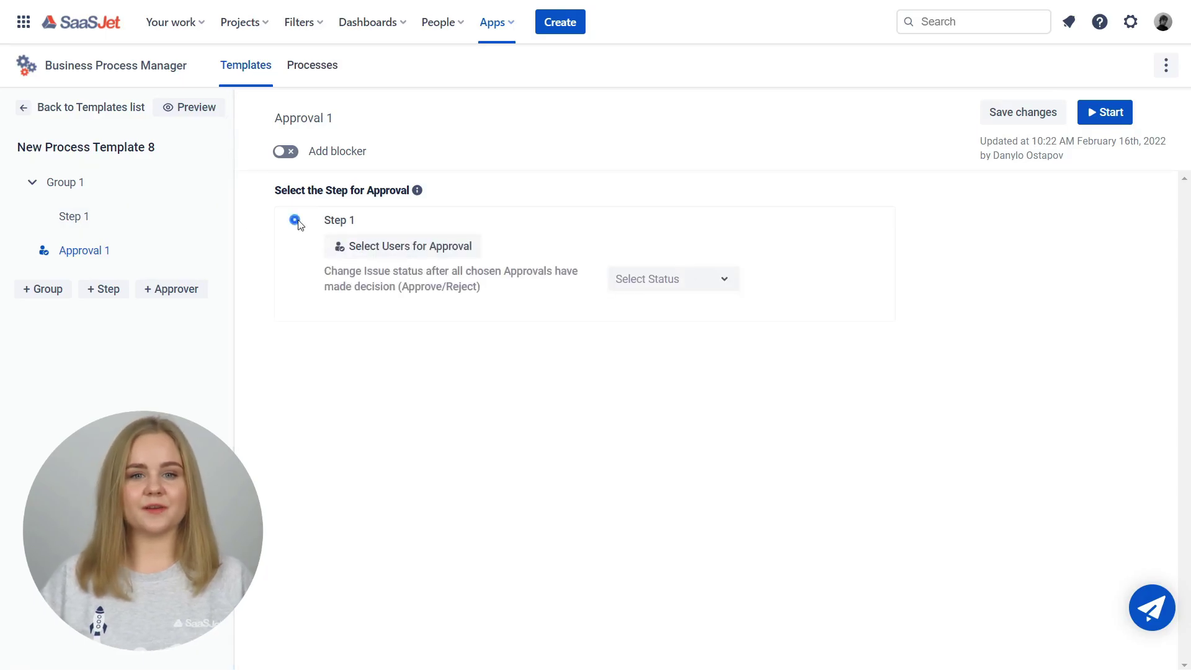
left_click(384, 245)
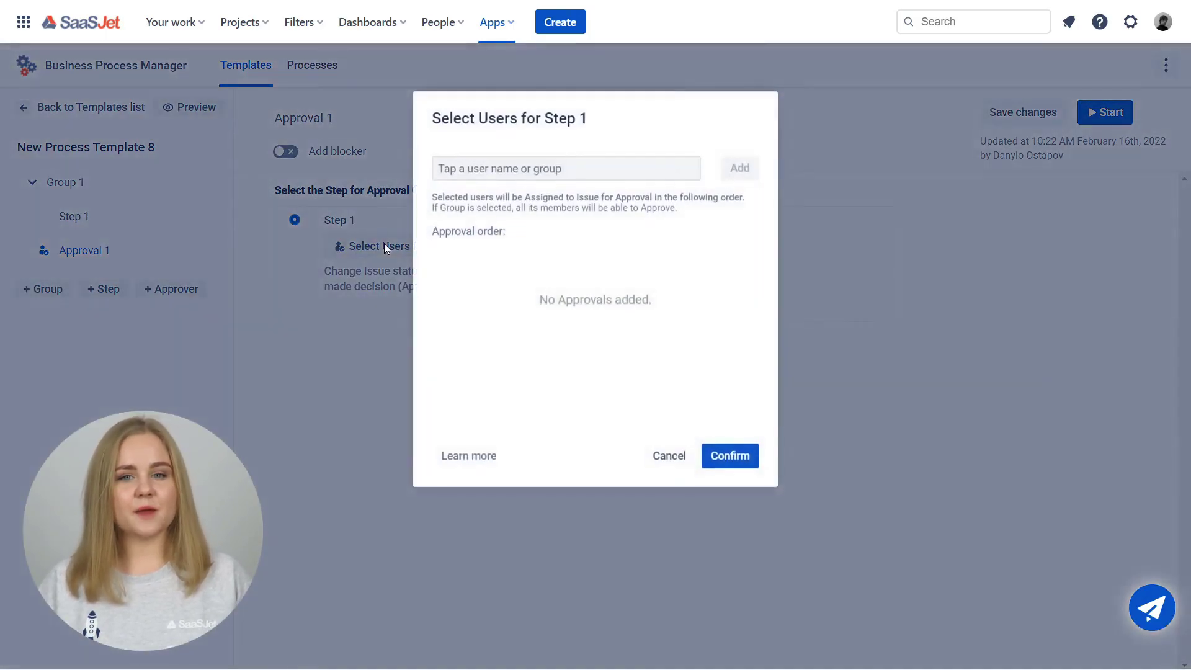
left_click(593, 169)
left_click(586, 220)
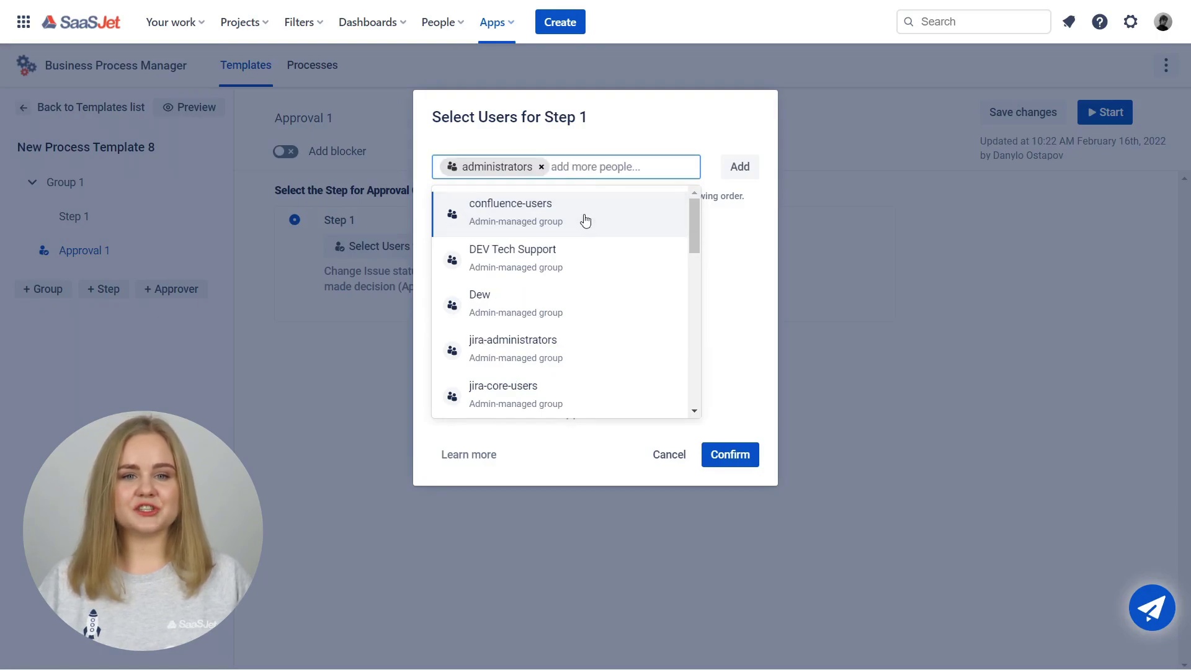
left_click(594, 349)
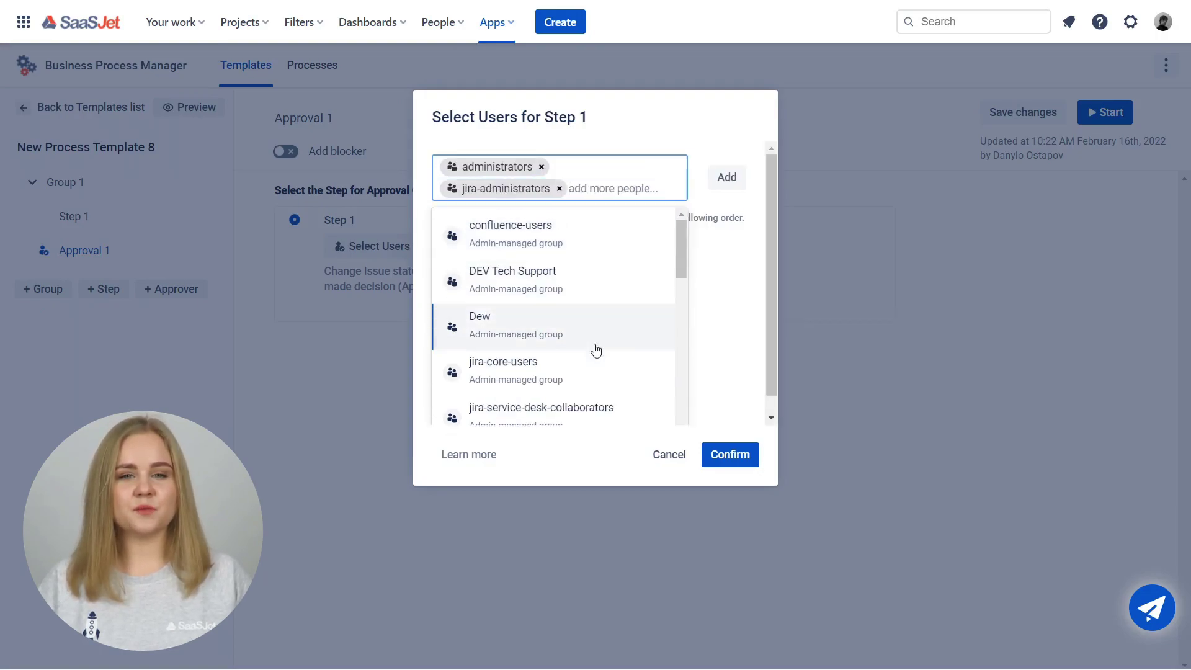
left_click(724, 178)
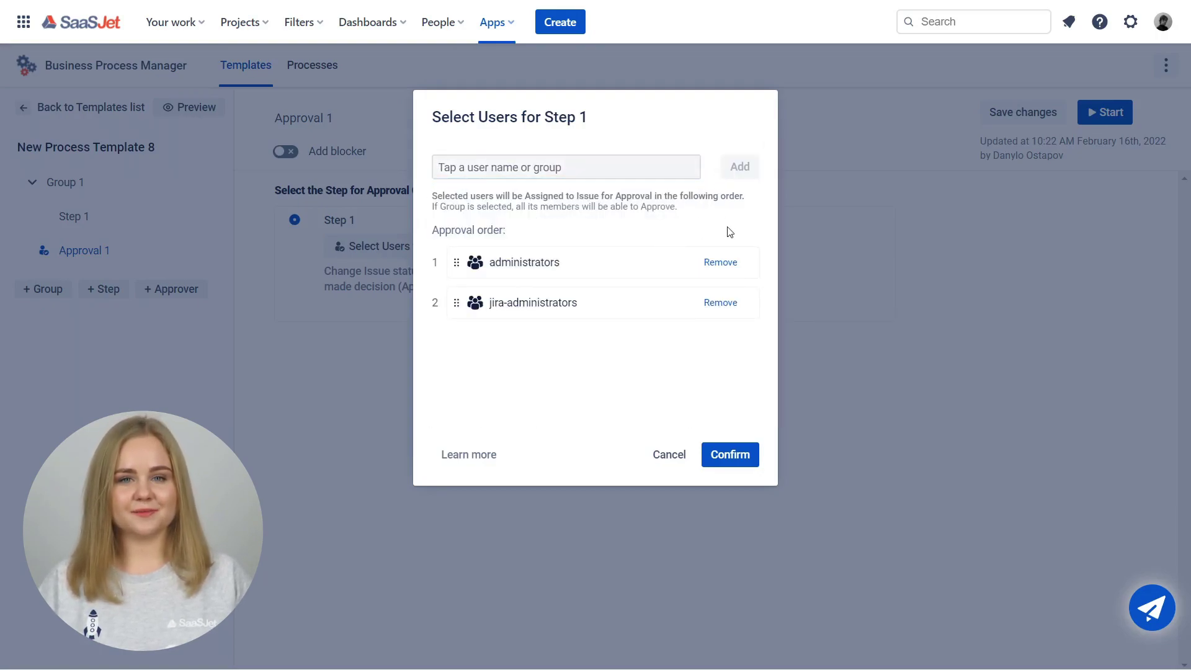
left_click(725, 454)
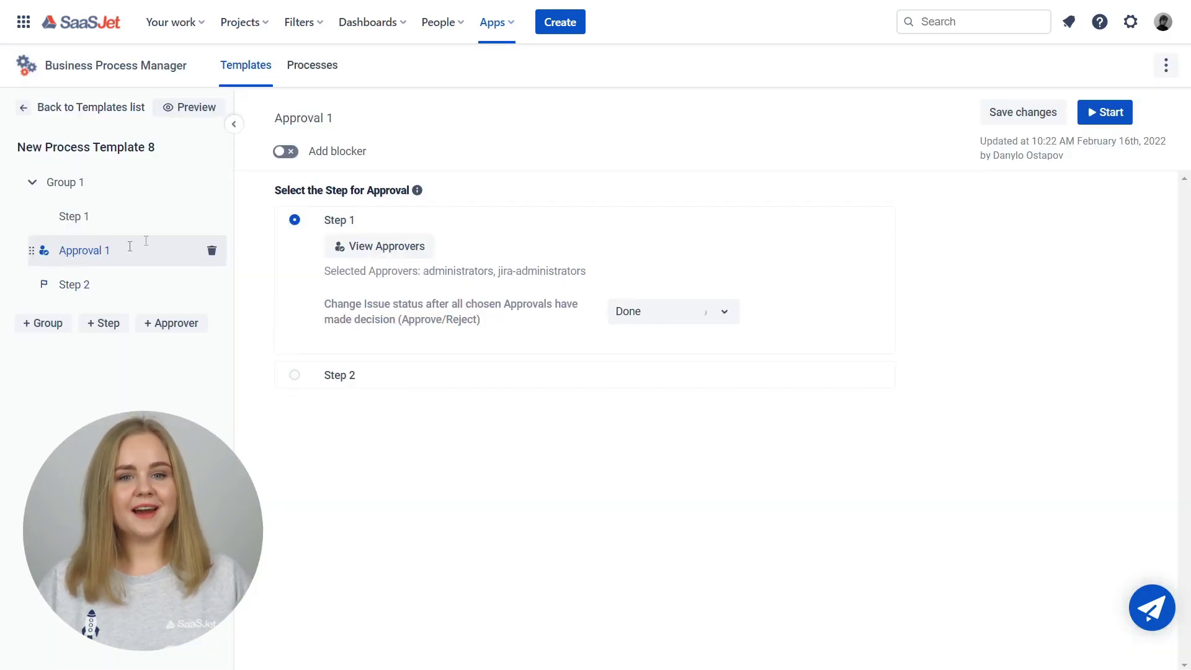
left_click(286, 152)
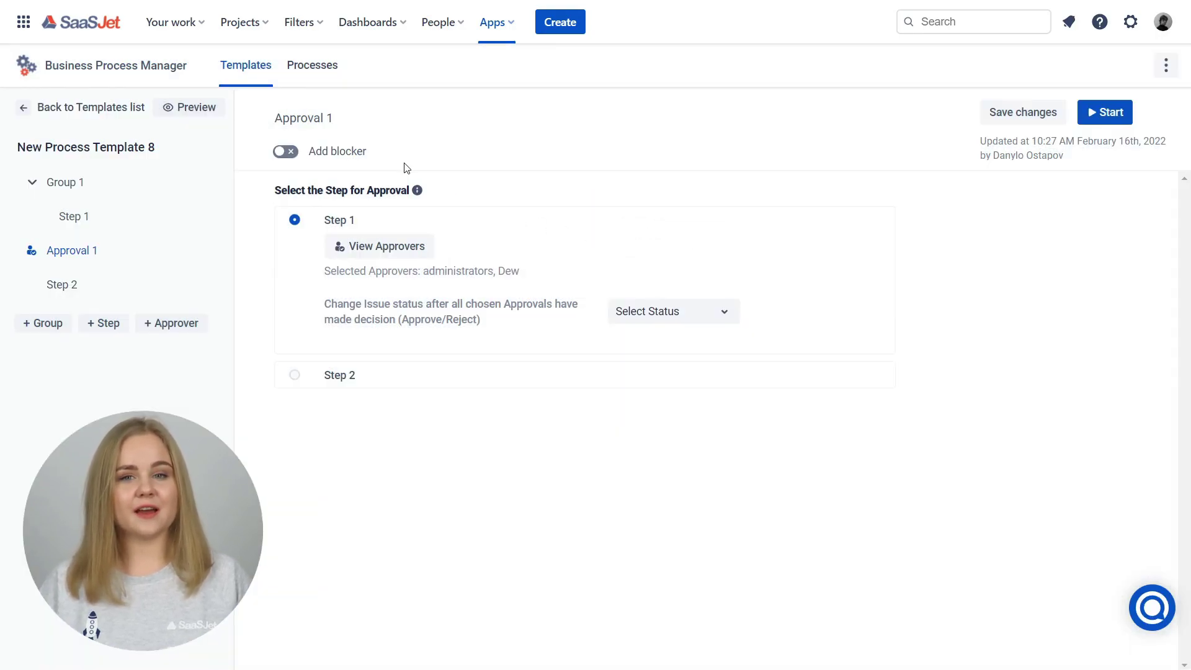
Step: Make the approval block later steps, then set Step 2 as a blocker
left_click(288, 151)
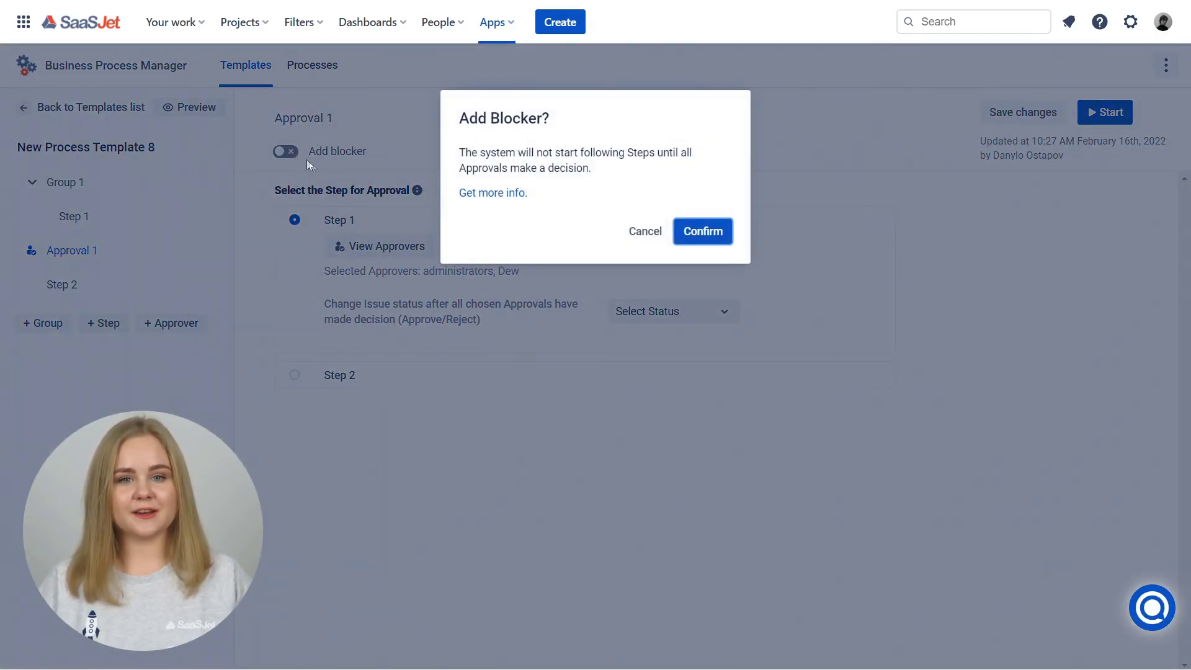
left_click(704, 232)
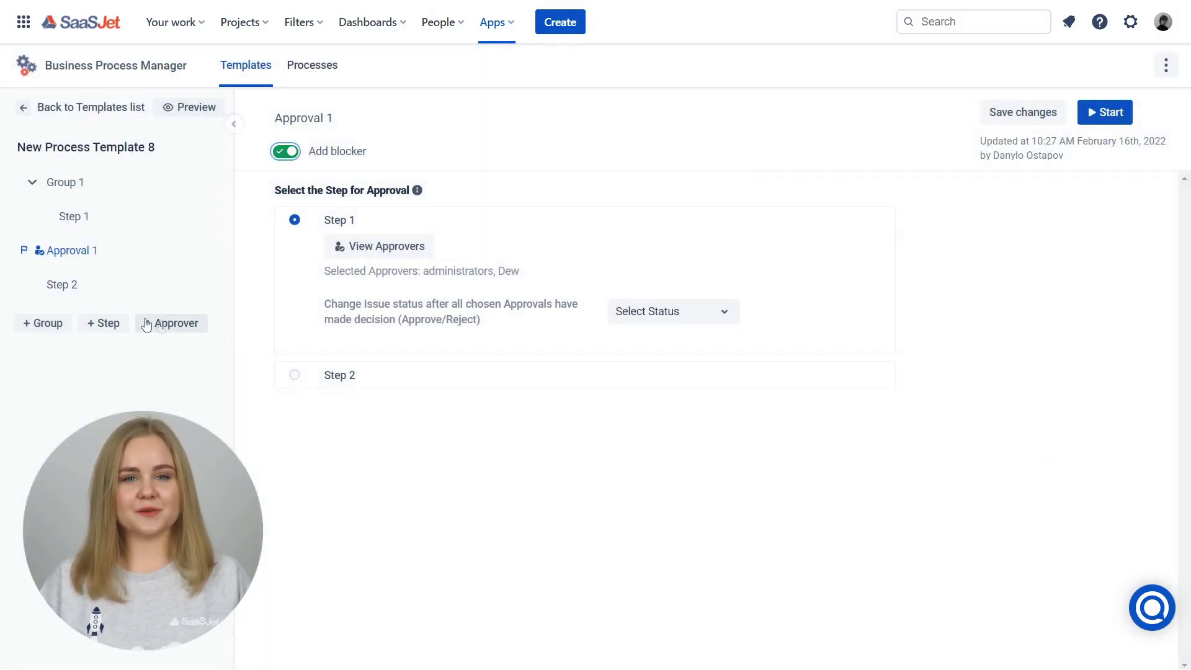
left_click(27, 284)
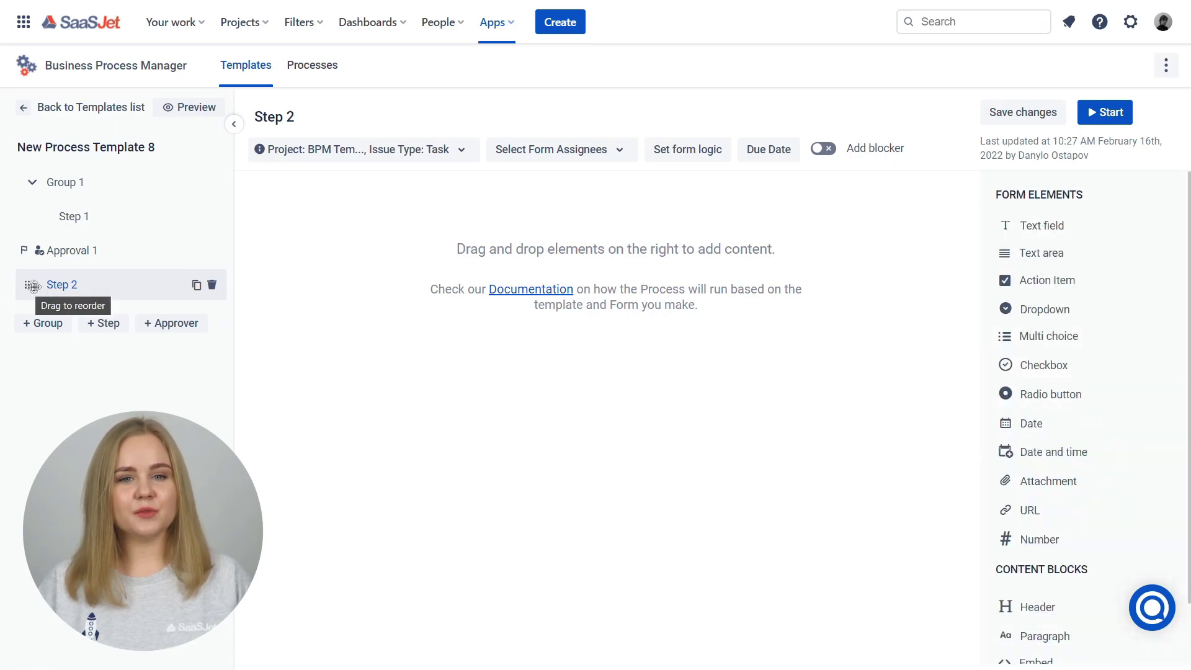
left_click(825, 151)
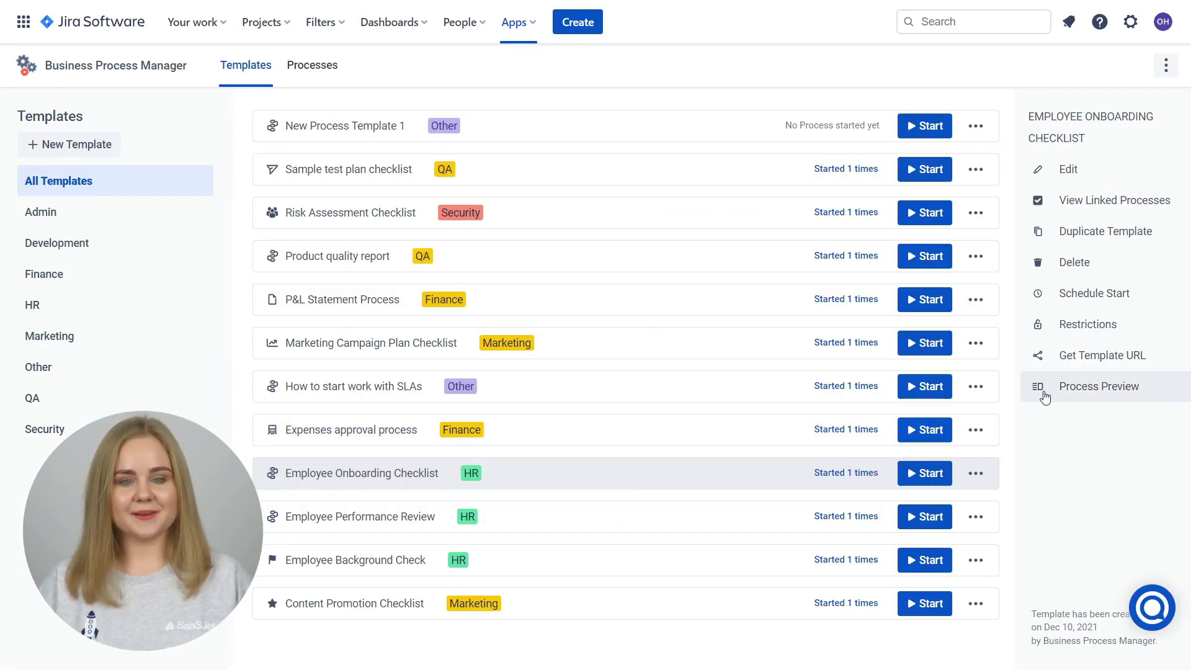
Step: Preview Employee Onboarding Checklist's process flow, then start a new process from it
left_click(1046, 393)
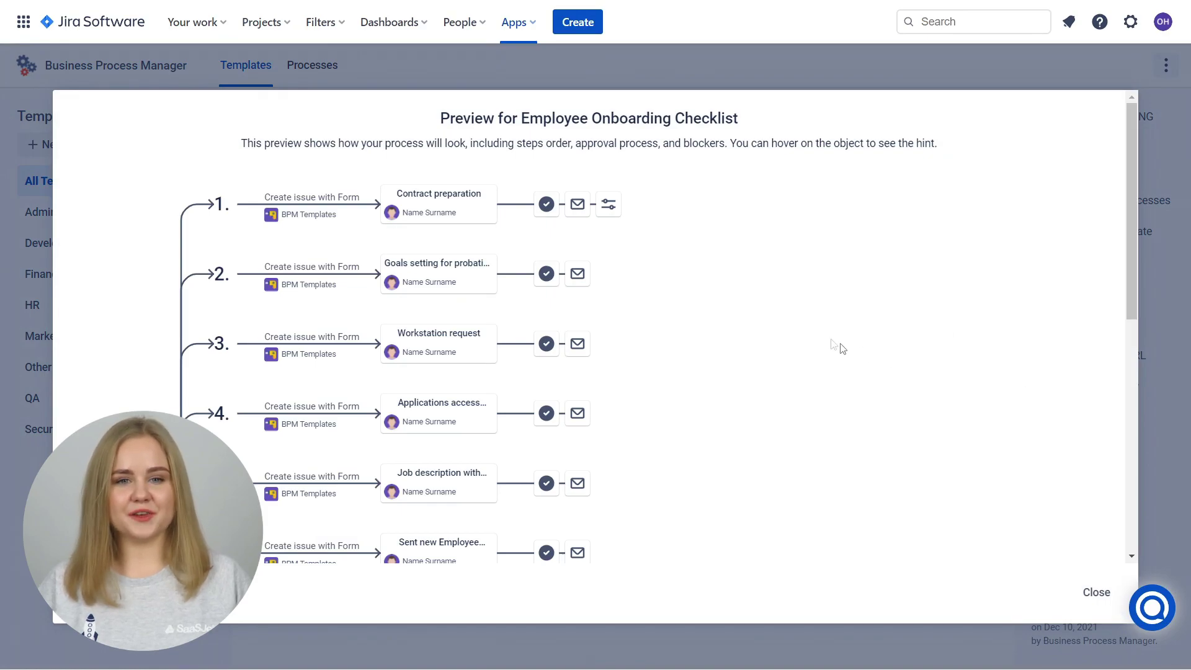
mouse_move(455, 212)
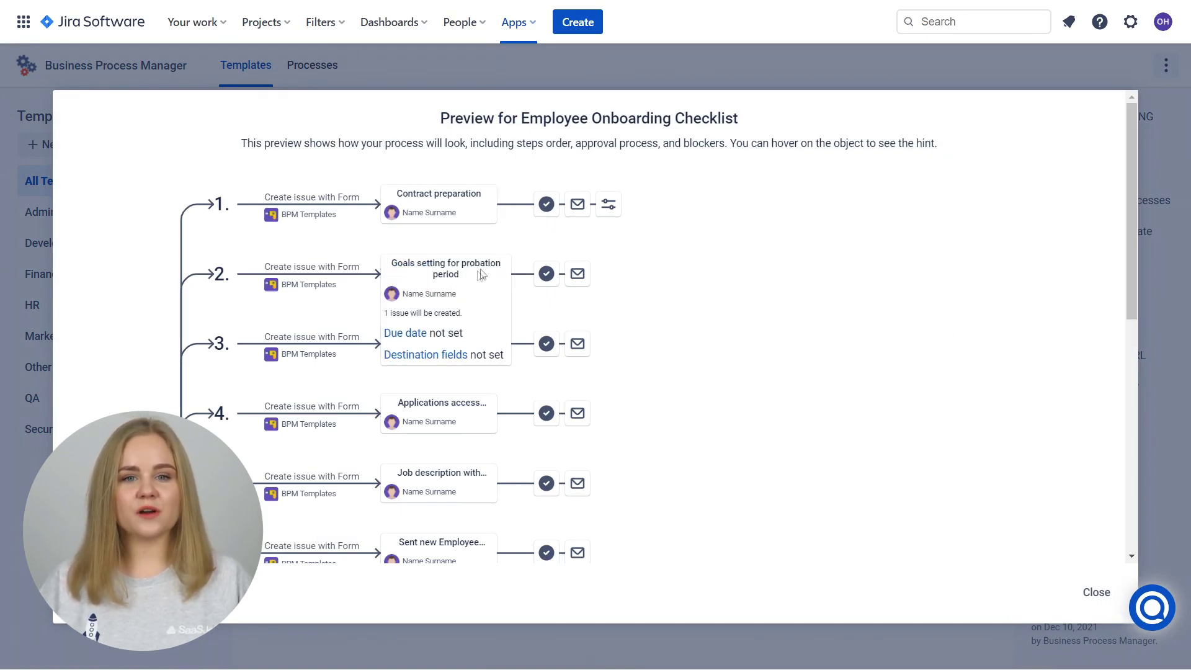
scroll(471, 280, "down", 8)
mouse_move(544, 403)
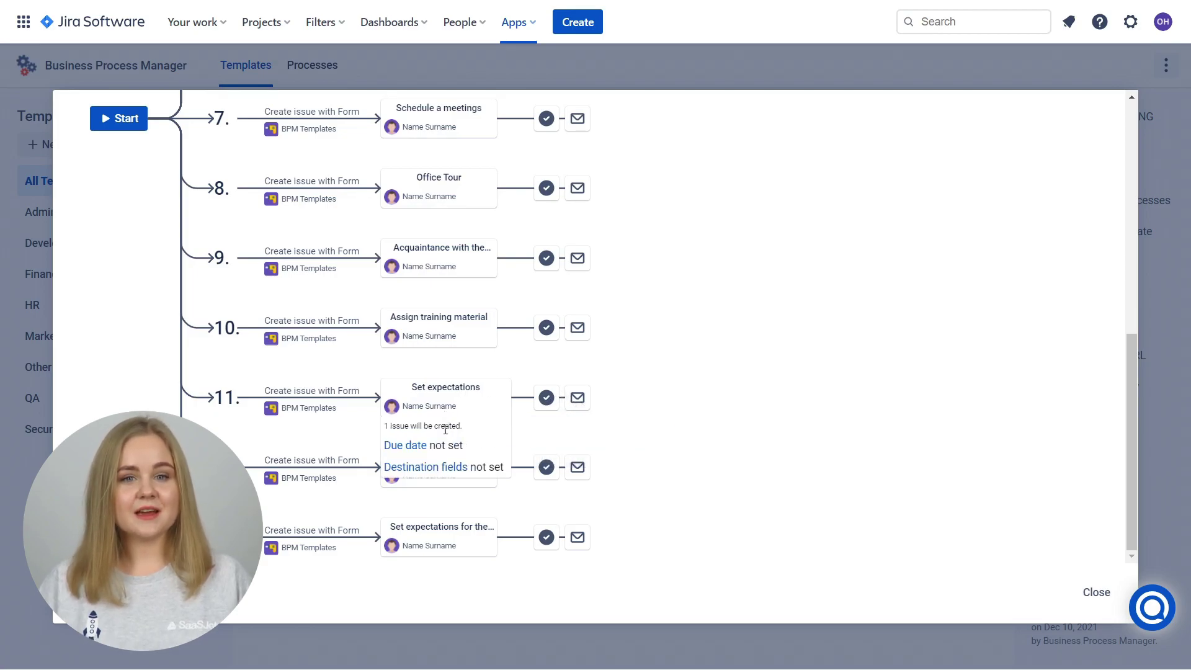
key("Escape")
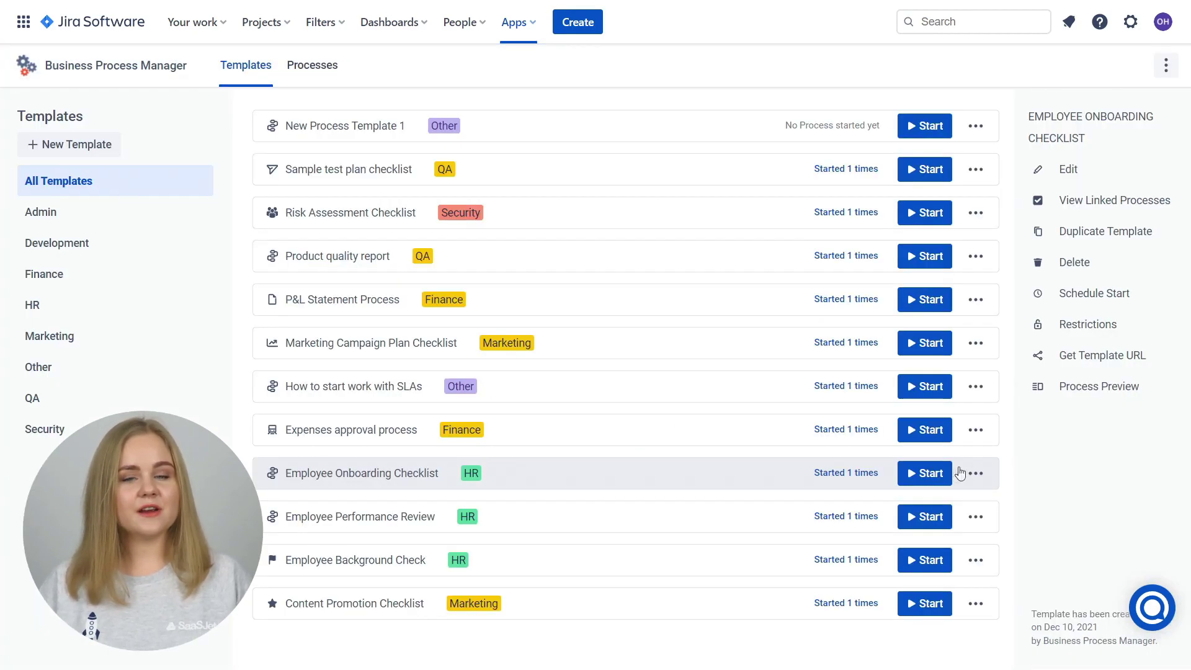
left_click(920, 473)
left_click(787, 286)
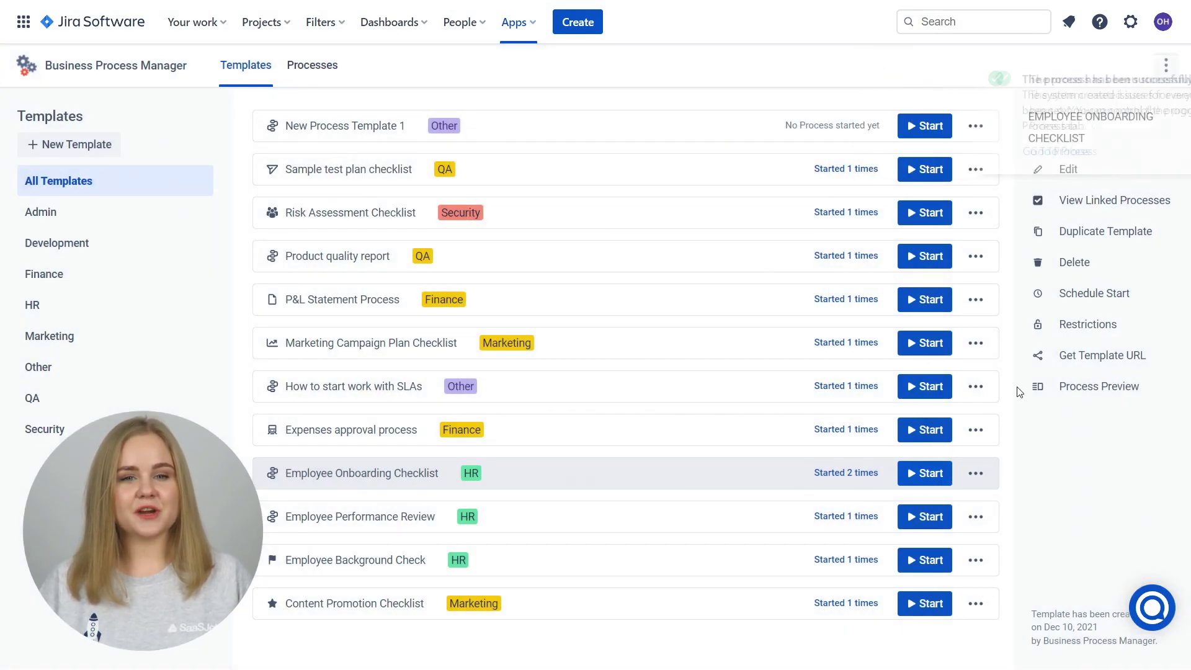
Step: Restrict Employee Onboarding Checklist to specific people: the administrators and jira-software-users groups
left_click(1053, 332)
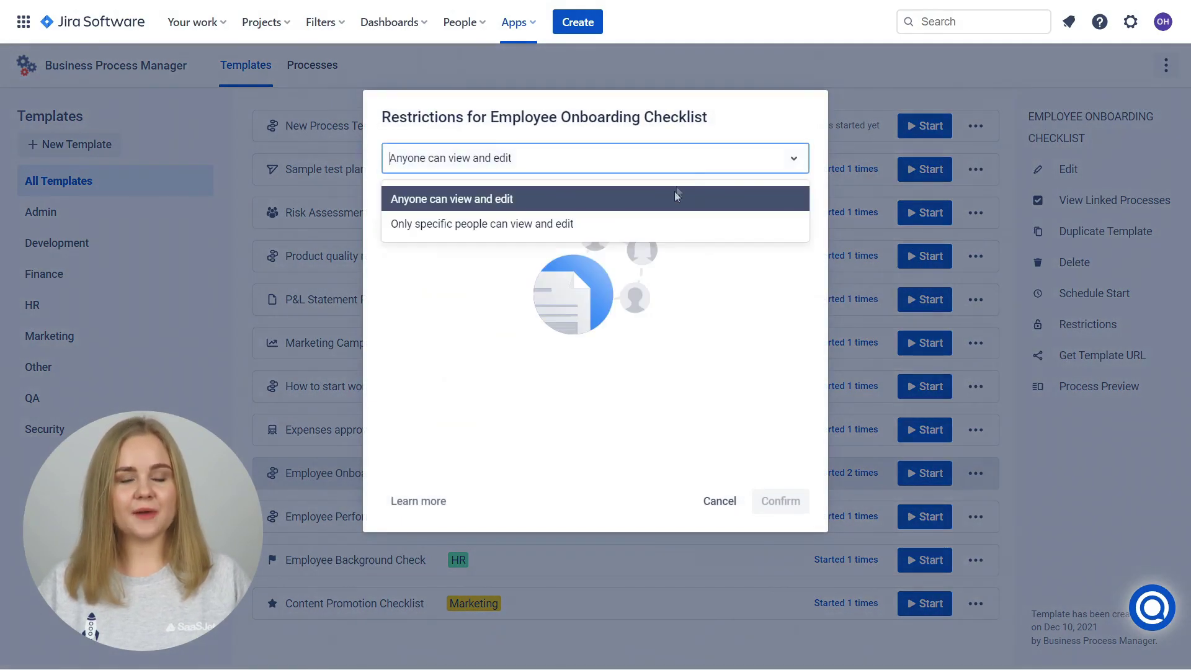
left_click(667, 223)
left_click(670, 199)
left_click(664, 252)
left_click(667, 319)
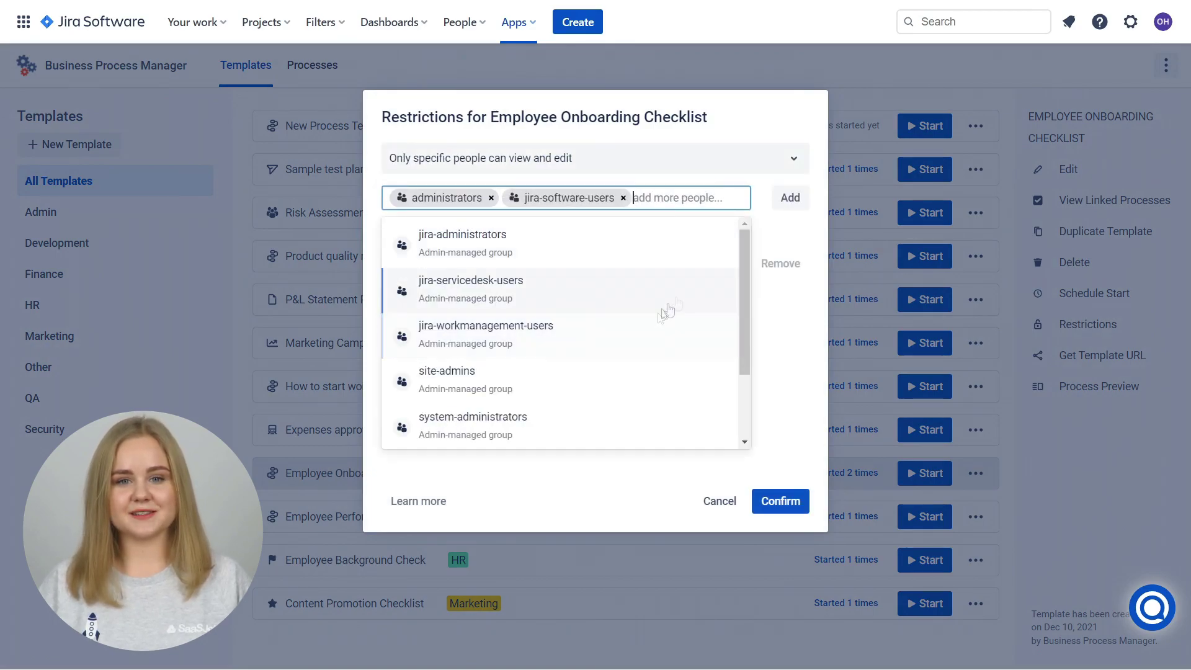
left_click(788, 198)
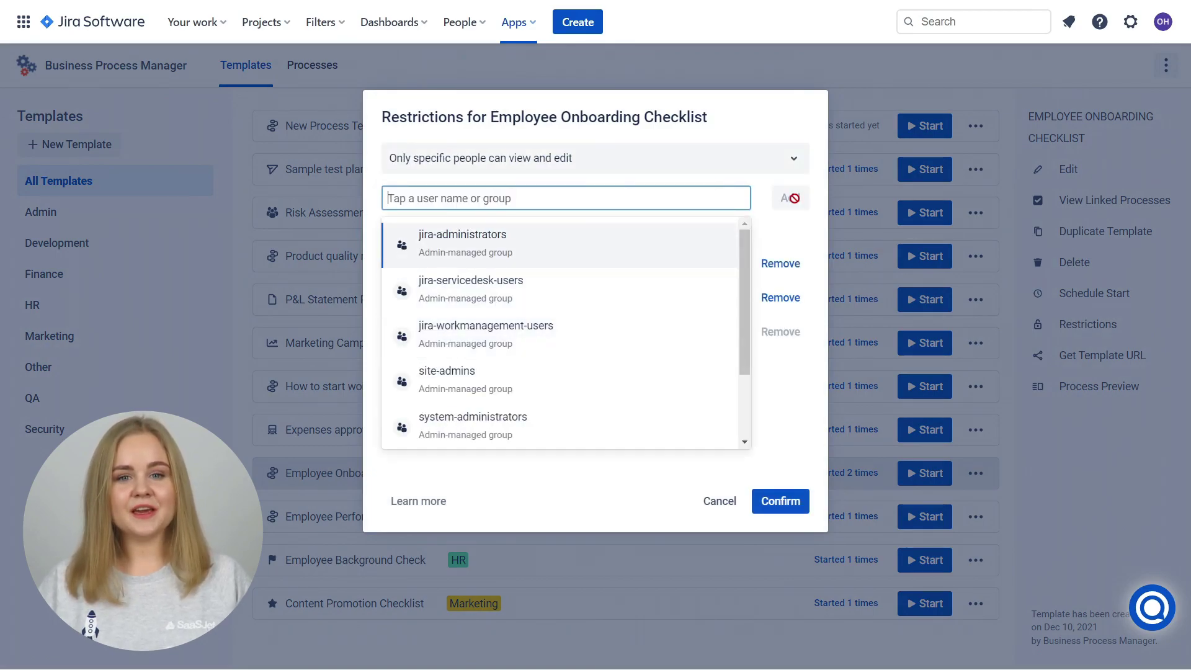
left_click(783, 503)
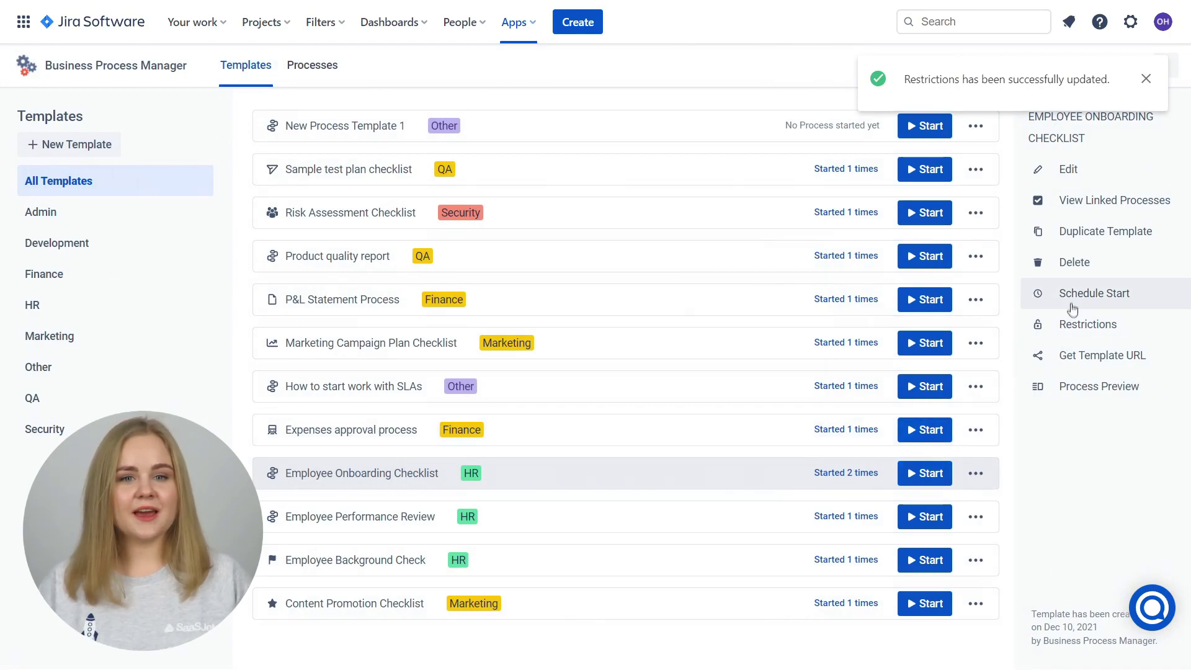
Step: Schedule the template to start every 2 weeks on Tuesday, ending after 5 occurrences
left_click(1067, 295)
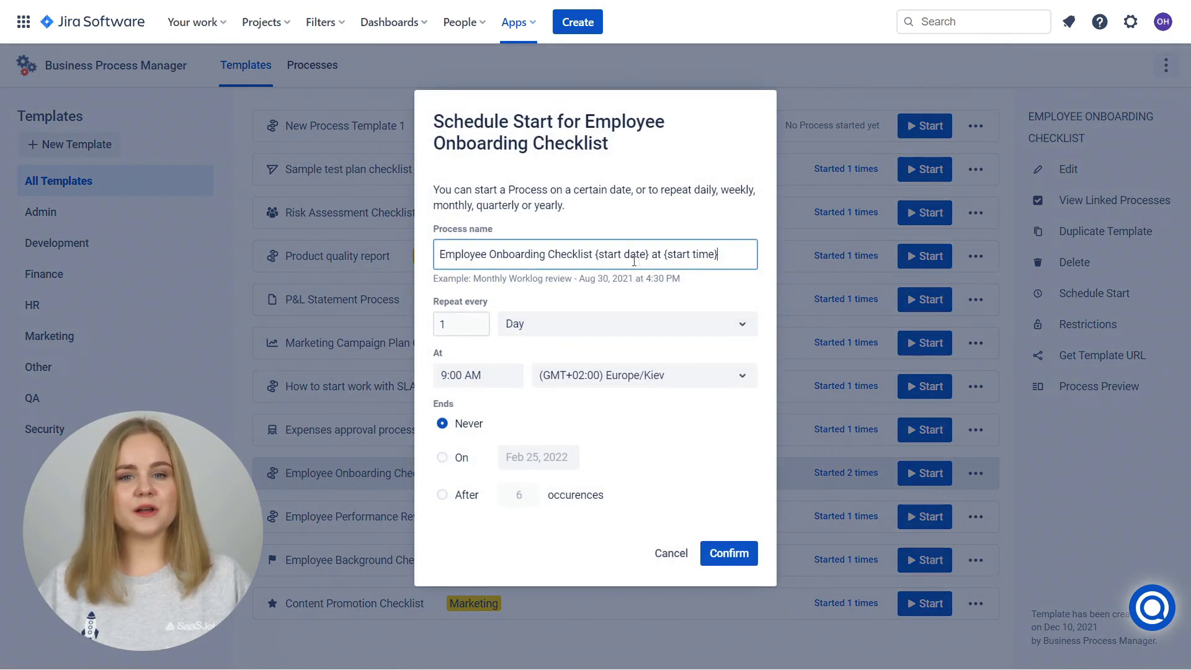
left_click(472, 321)
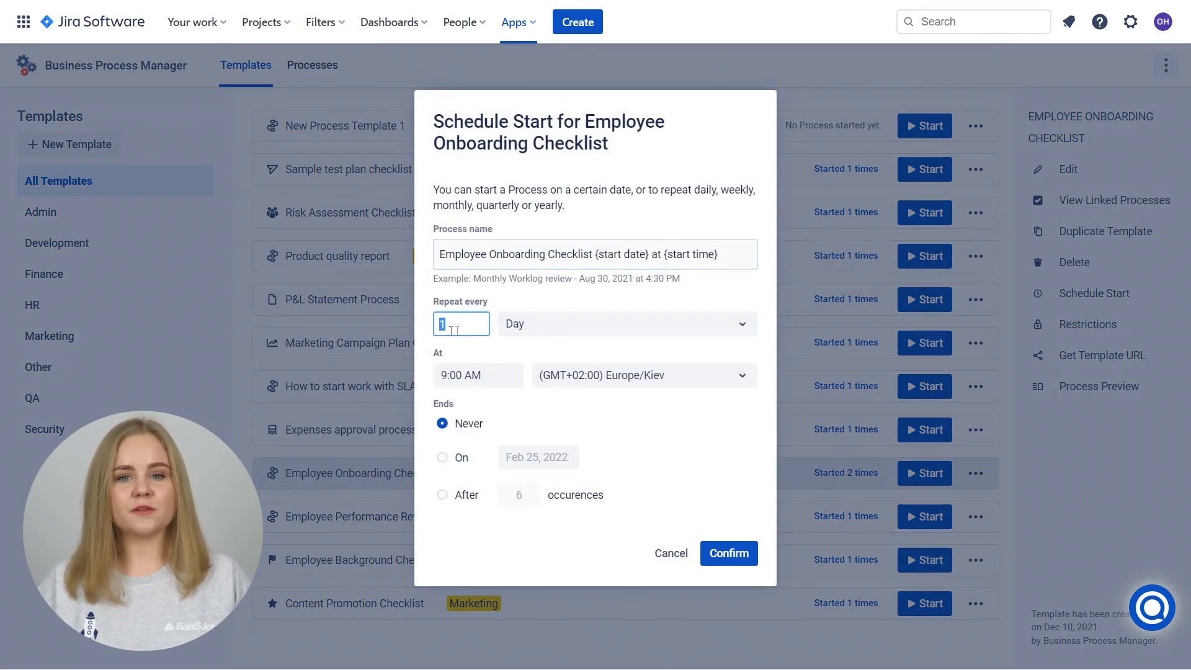
type("2")
left_click(530, 325)
left_click(553, 382)
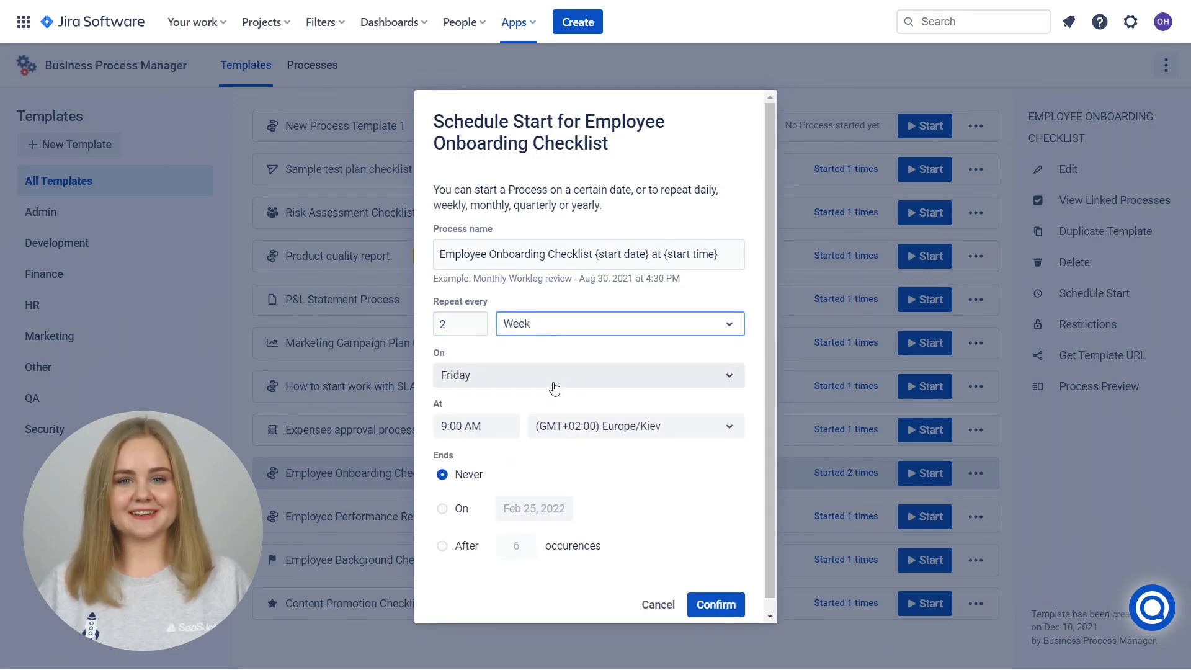
left_click(526, 381)
left_click(498, 457)
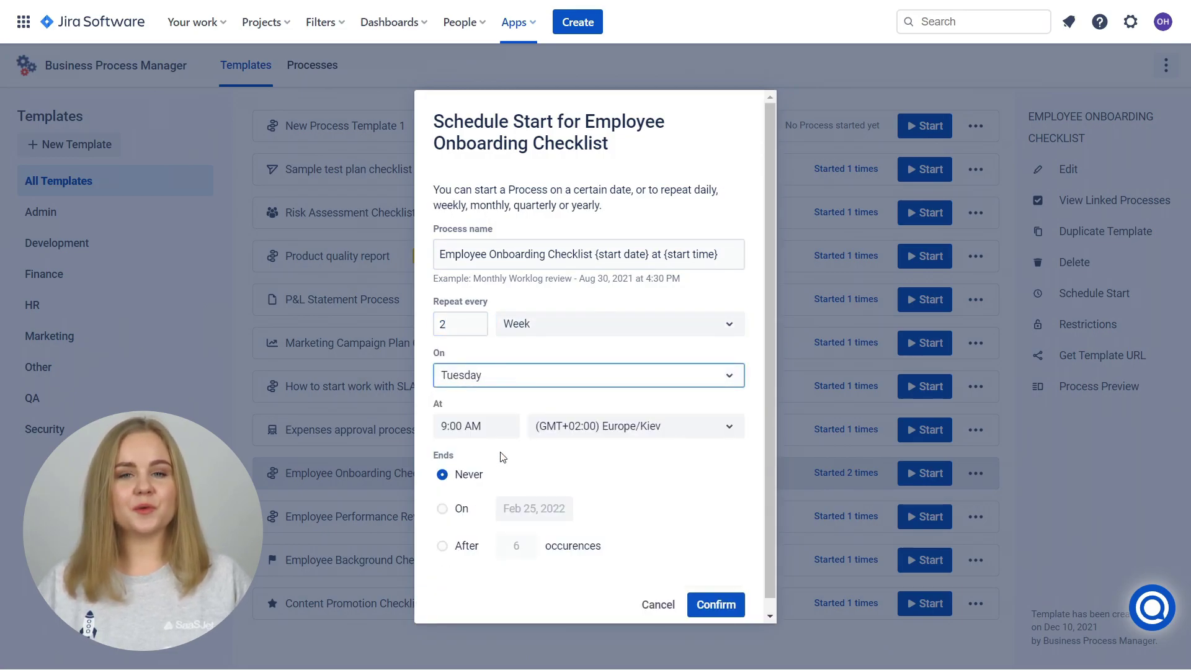
left_click(442, 545)
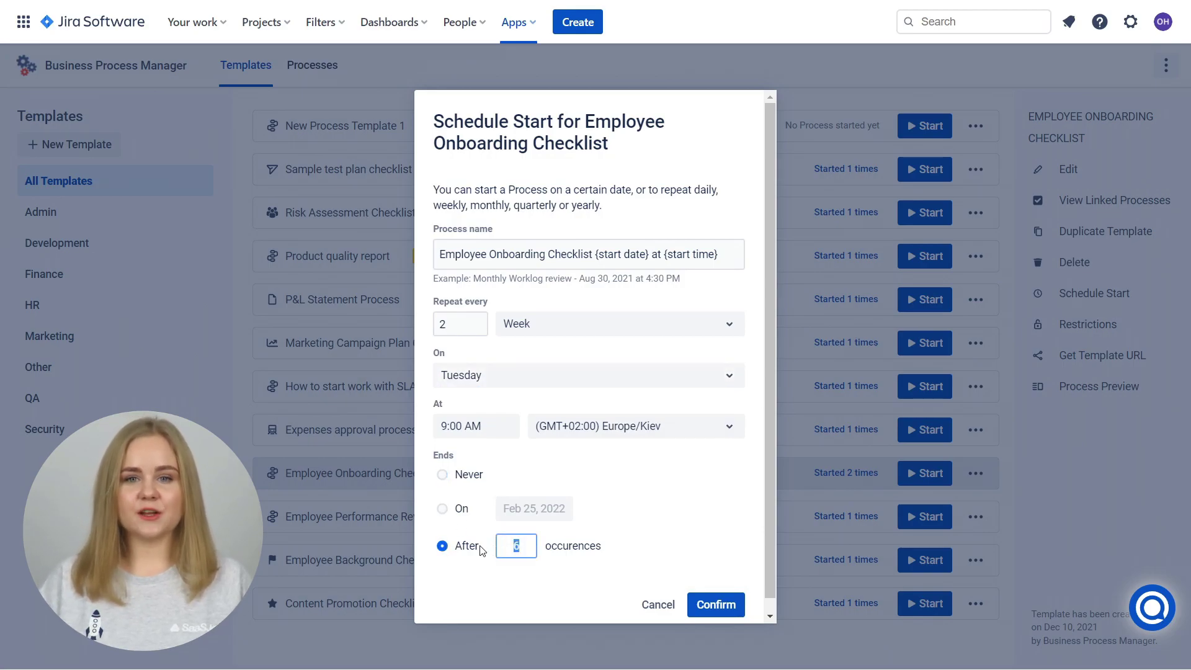
type("5")
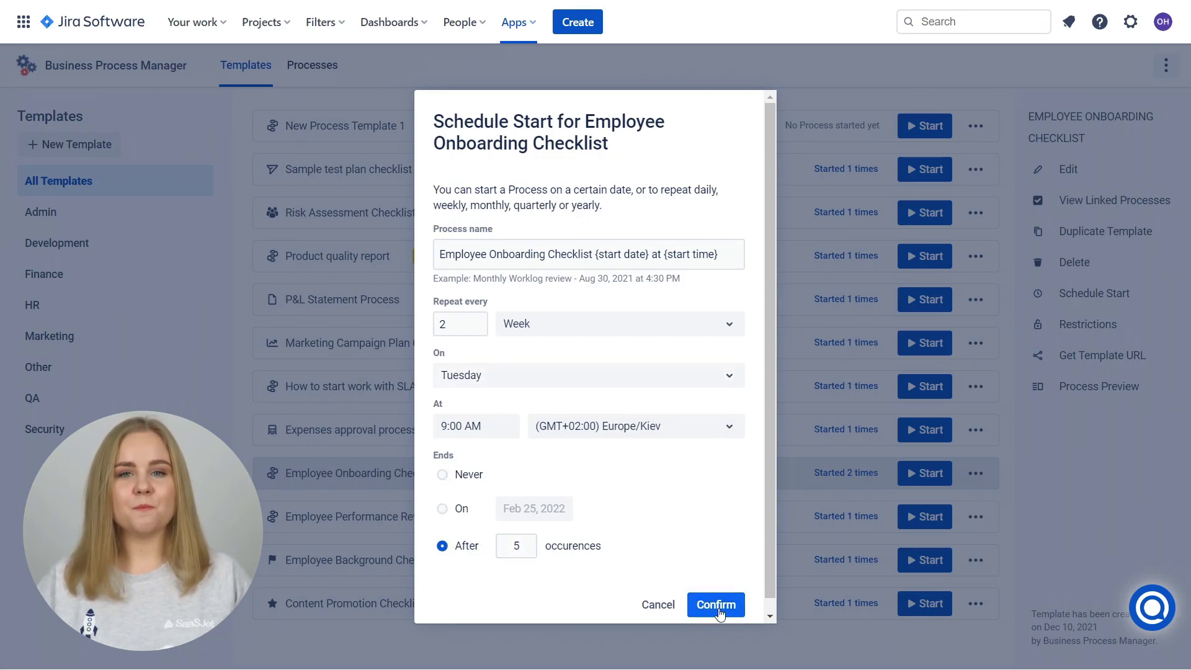
left_click(724, 608)
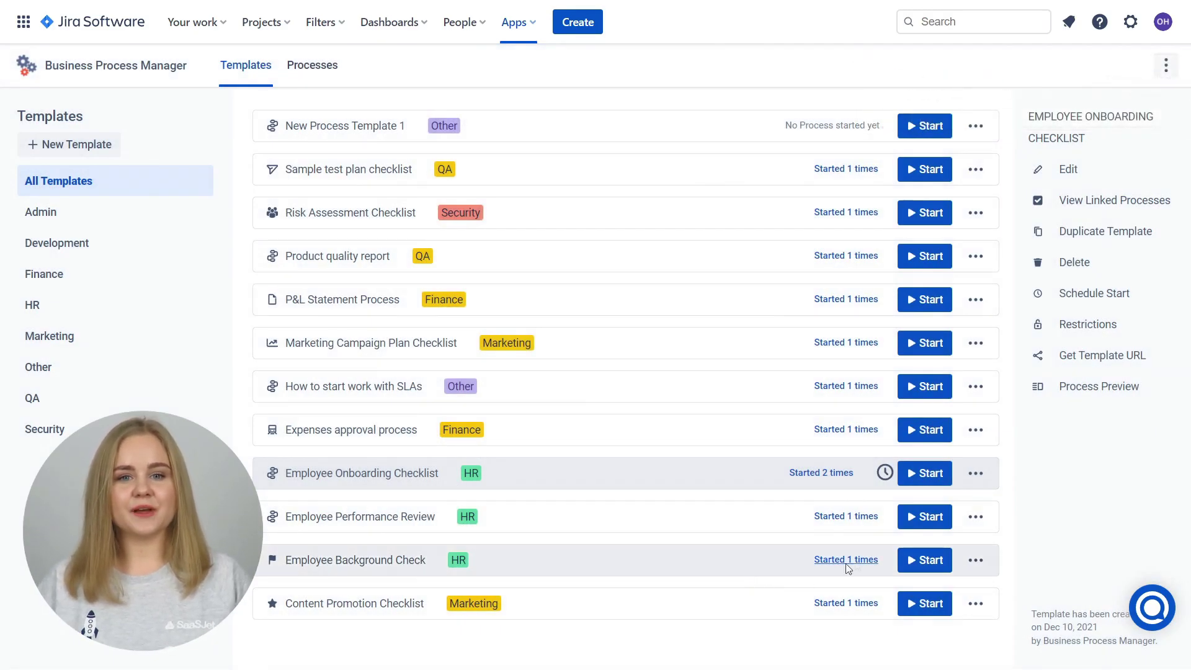
Step: Copy the template's View & Edit URL from its shareable links
left_click(1077, 352)
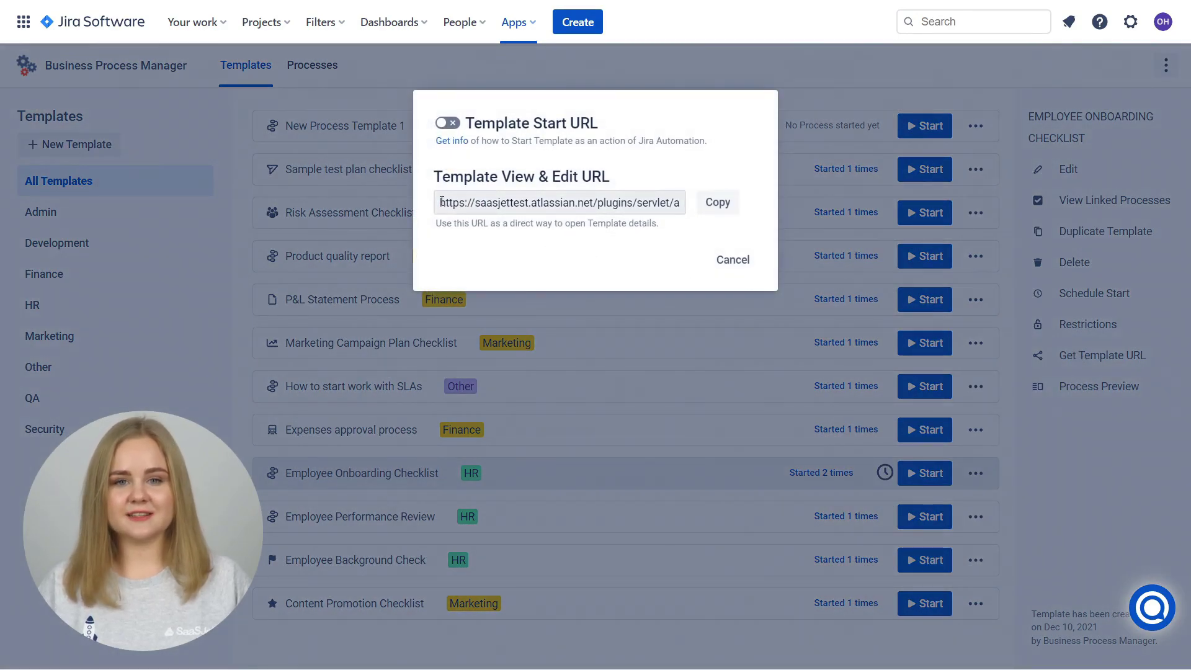
left_click_drag(434, 224, 678, 224)
left_click(678, 224)
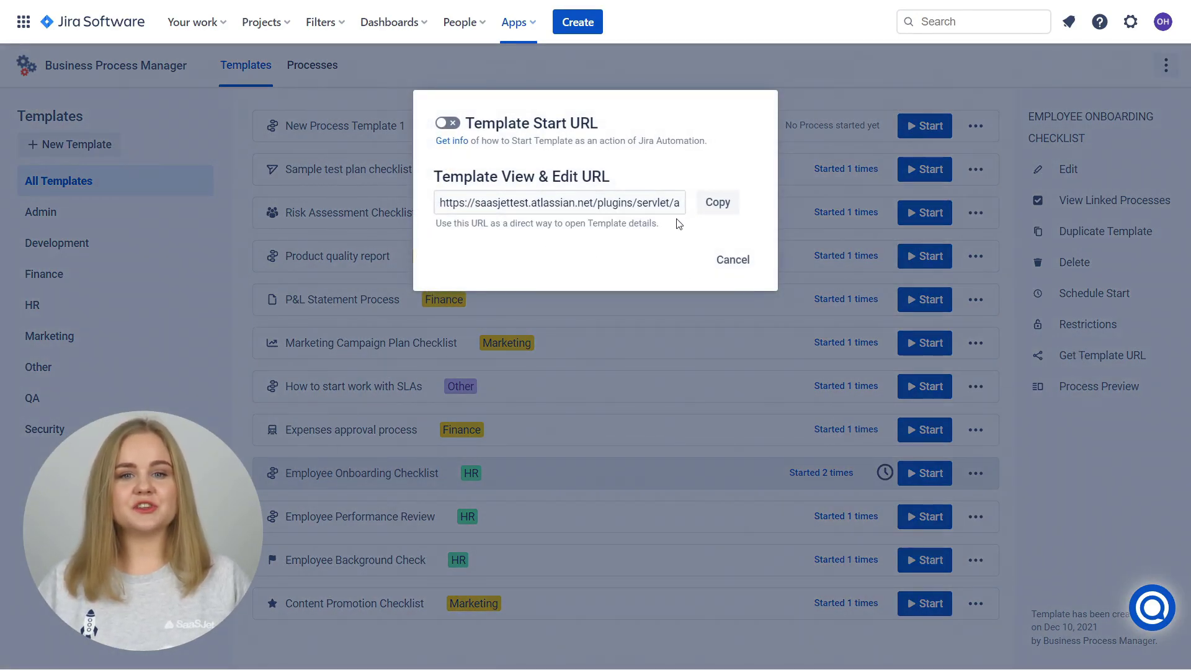
left_click(720, 200)
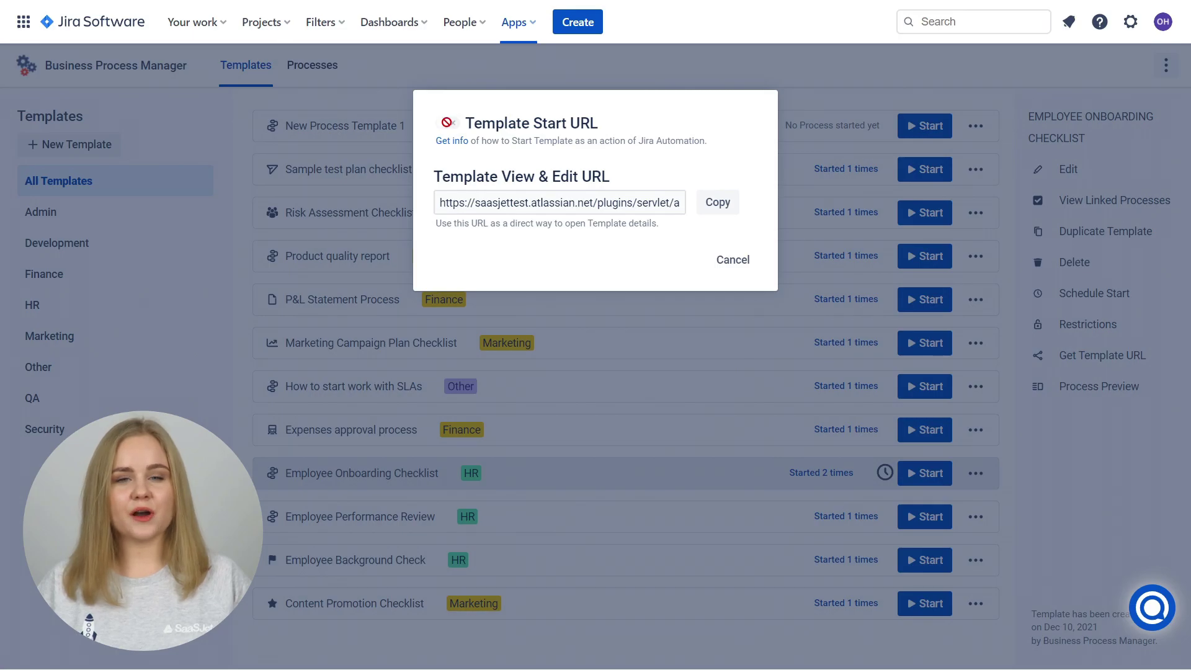
Step: Enable the Template Start URL, copy it, and close the links dialog
left_click(447, 122)
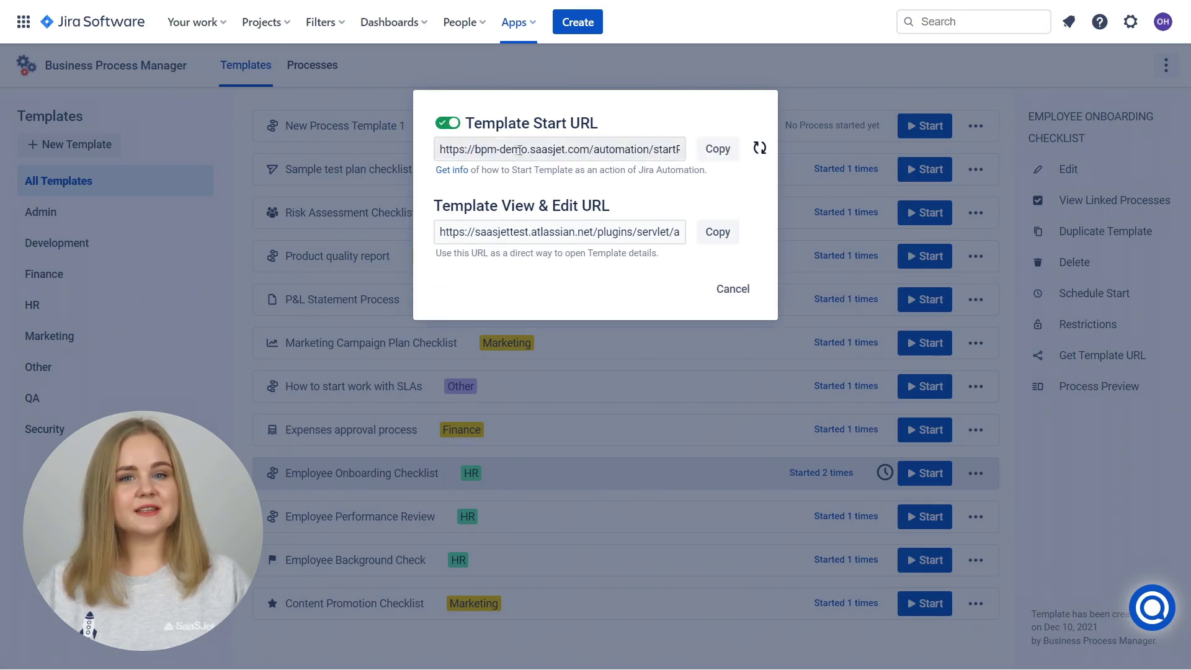
left_click(657, 148)
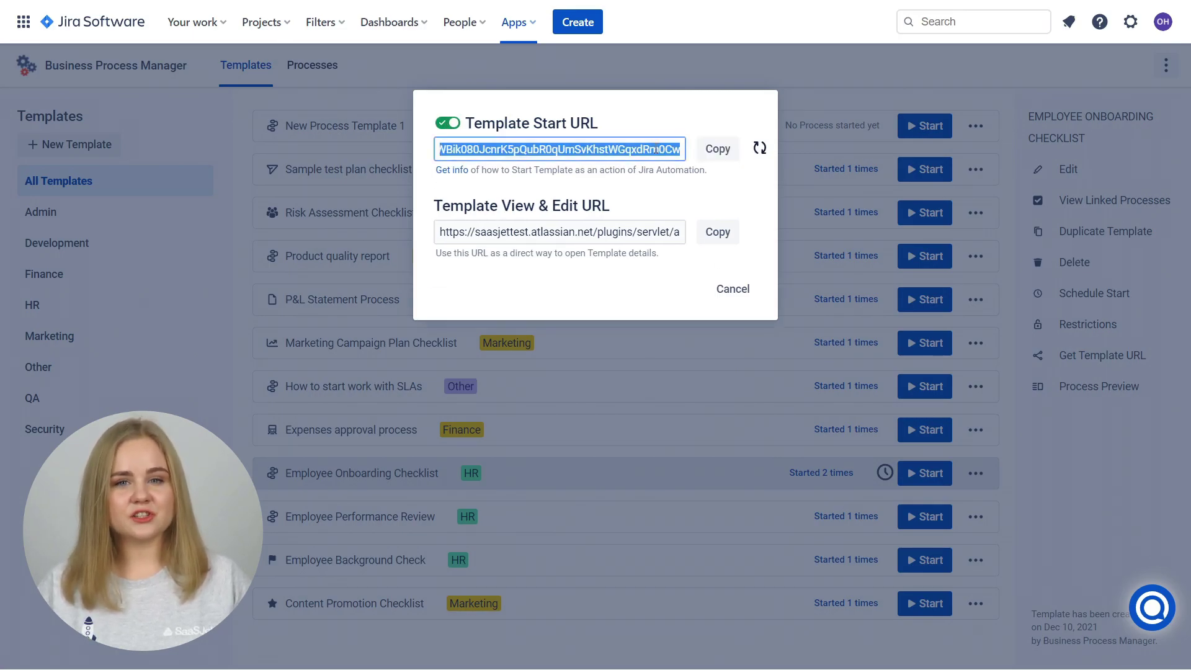
left_click(706, 151)
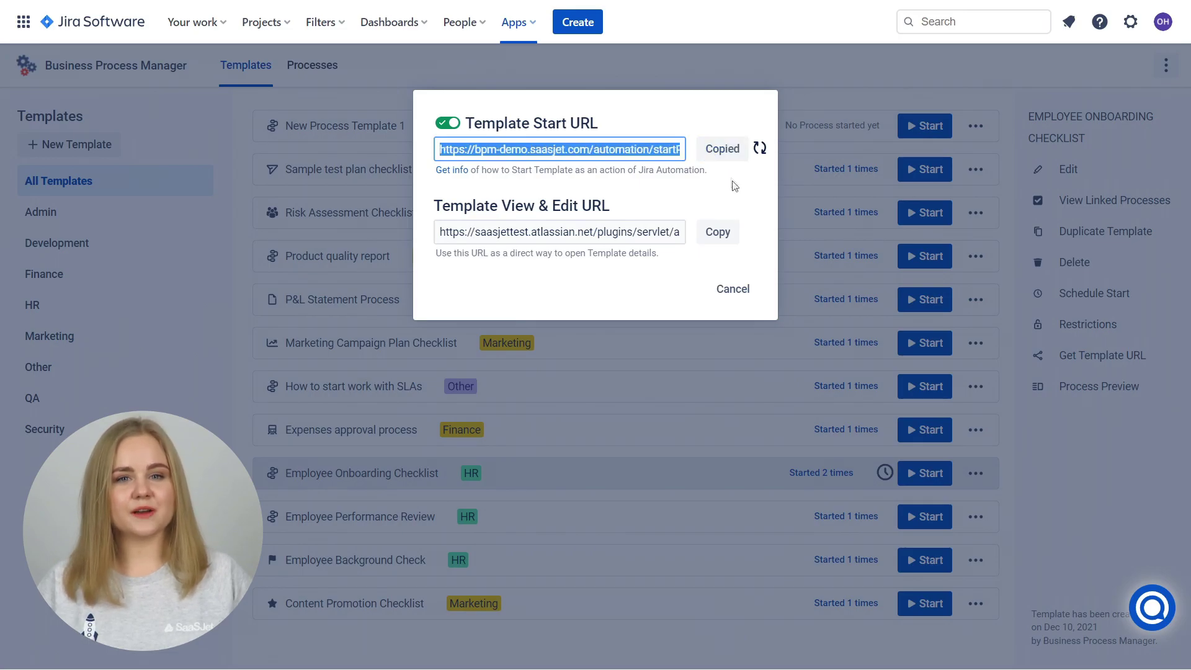
left_click(738, 290)
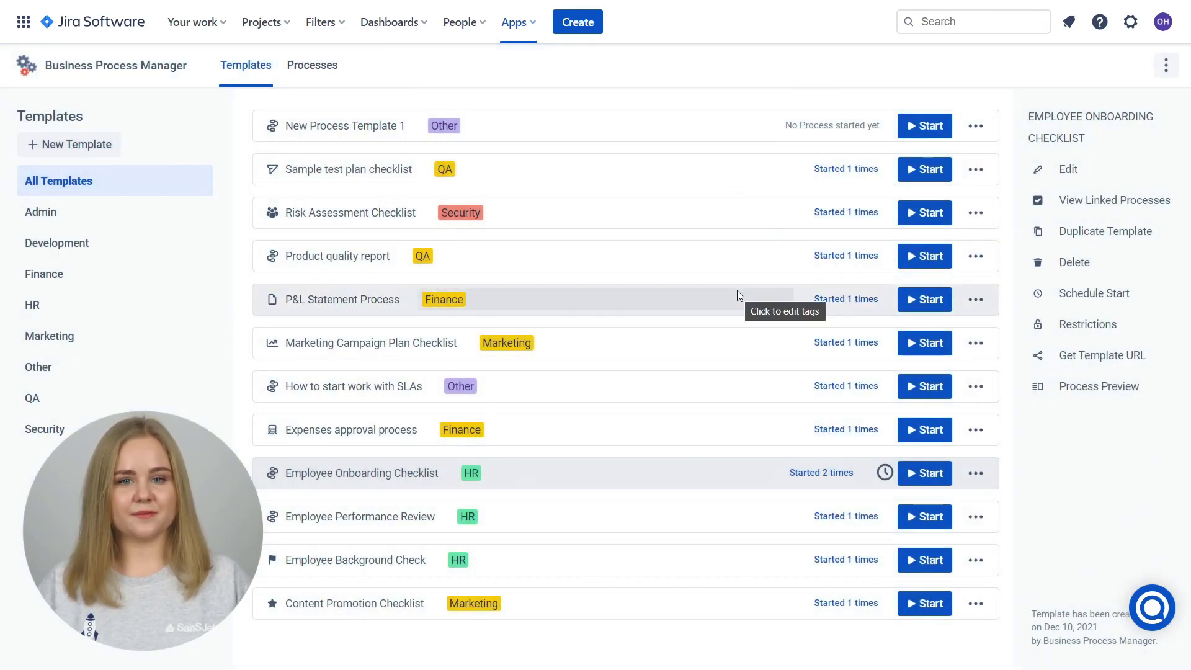